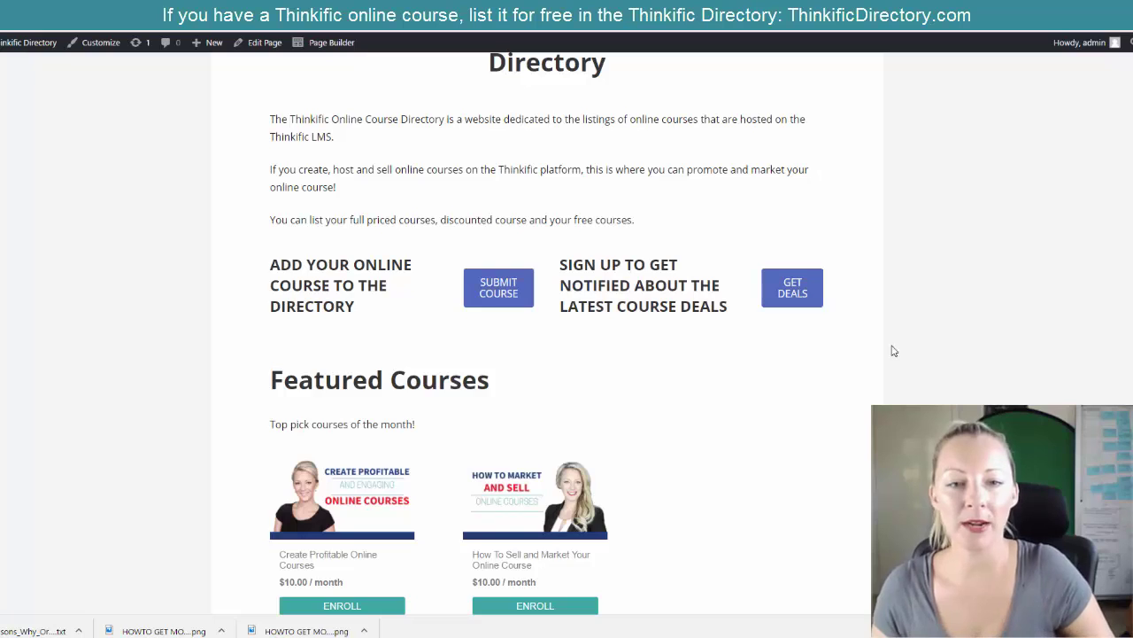
Open the directory homepage in the Beaver Builder page editor.
{"action": "scroll", "coordinate": [753, 347], "scroll_direction": "up", "scroll_amount": 3}
{"action": "scroll", "coordinate": [746, 345], "scroll_direction": "down", "scroll_amount": 1}
{"action": "scroll", "coordinate": [734, 343], "scroll_direction": "down", "scroll_amount": 2}
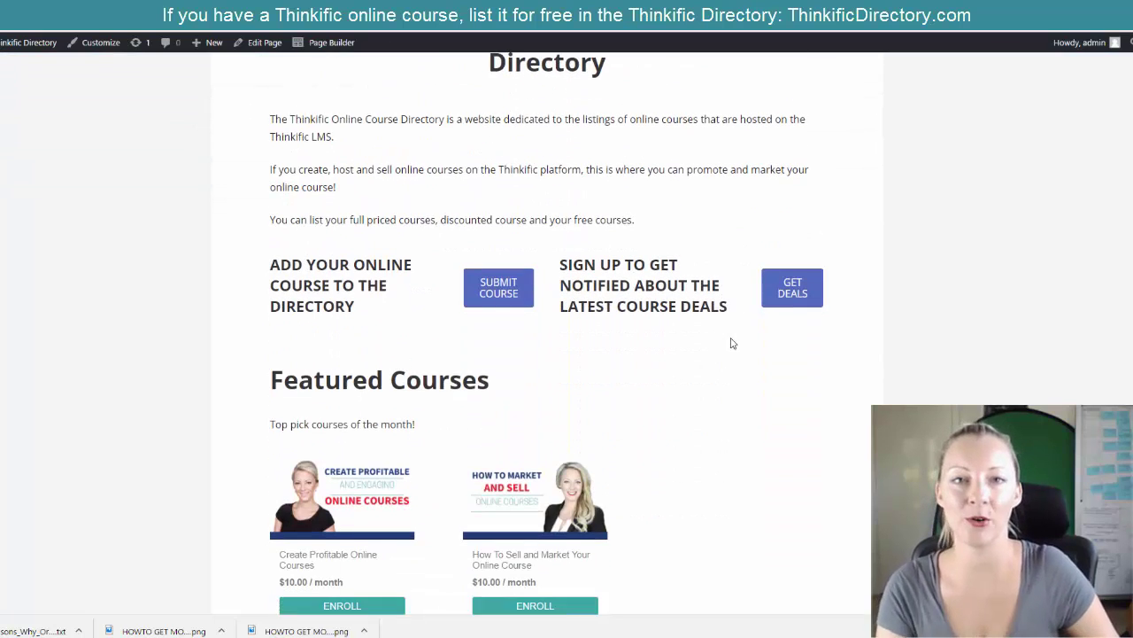
{"action": "scroll", "coordinate": [620, 274], "scroll_direction": "down", "scroll_amount": 1}
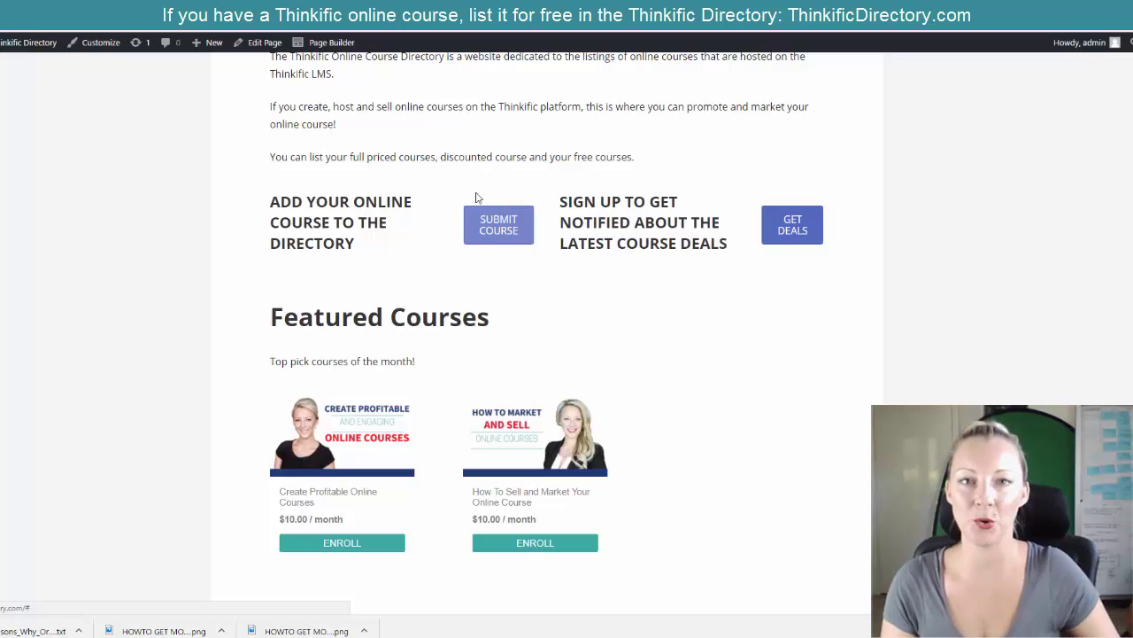
{"action": "scroll", "coordinate": [501, 211], "scroll_direction": "up", "scroll_amount": 1}
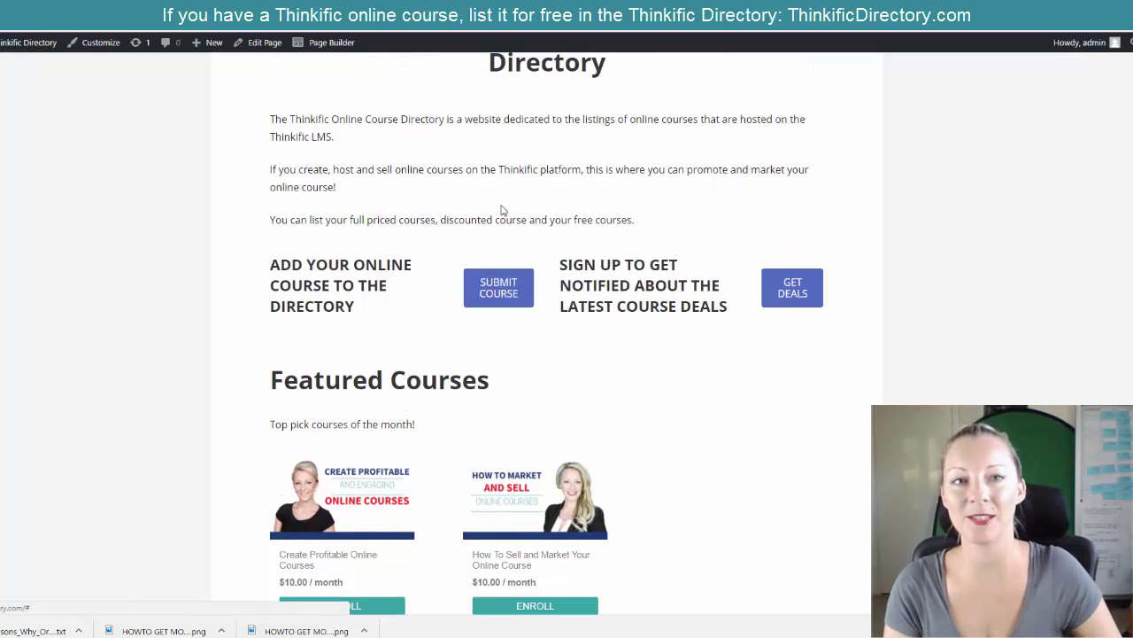
{"action": "scroll", "coordinate": [517, 202], "scroll_direction": "down", "scroll_amount": 1}
{"action": "scroll", "coordinate": [516, 206], "scroll_direction": "up", "scroll_amount": 1}
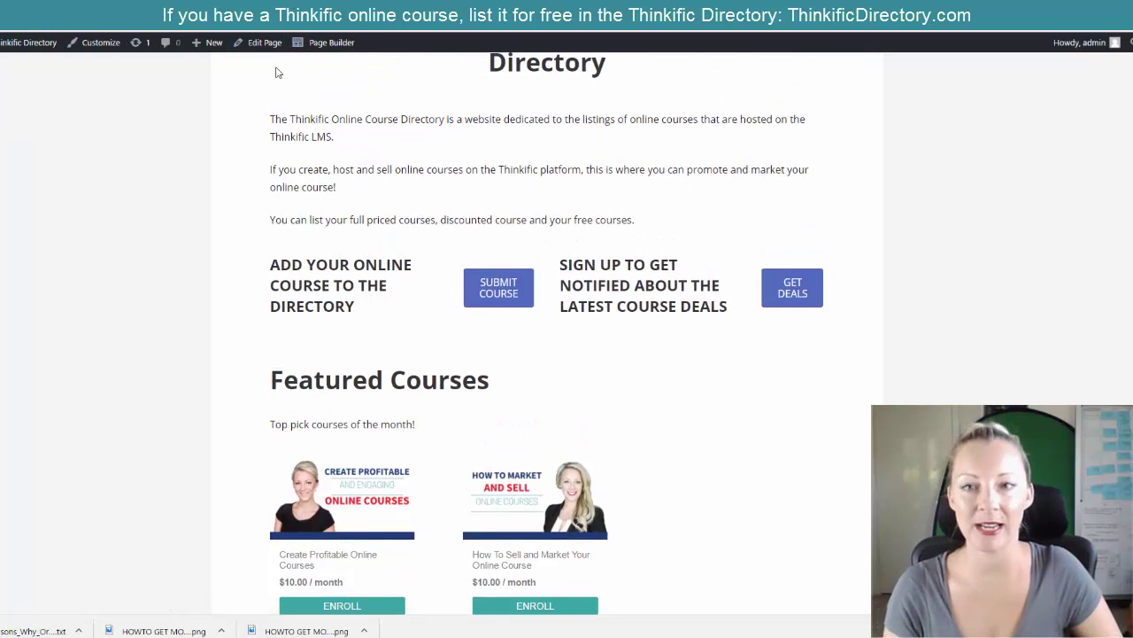
{"action": "left_click", "coordinate": [332, 49]}
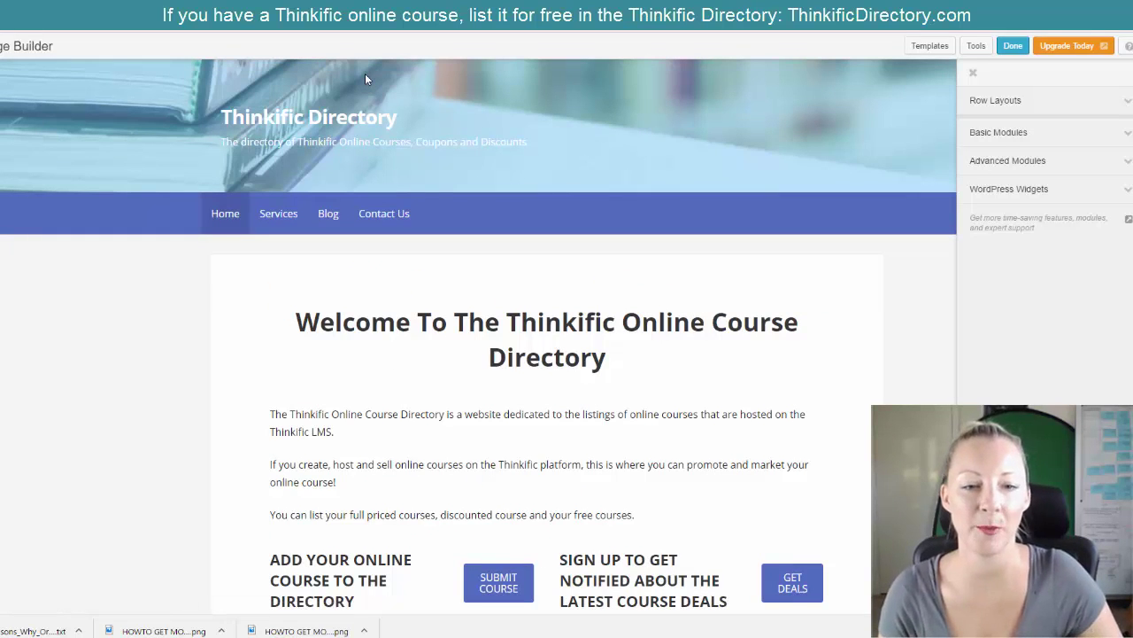
Expand the Basic Modules and Advanced Modules lists in the builder sidebar.
{"action": "scroll", "coordinate": [414, 181], "scroll_direction": "down", "scroll_amount": 5}
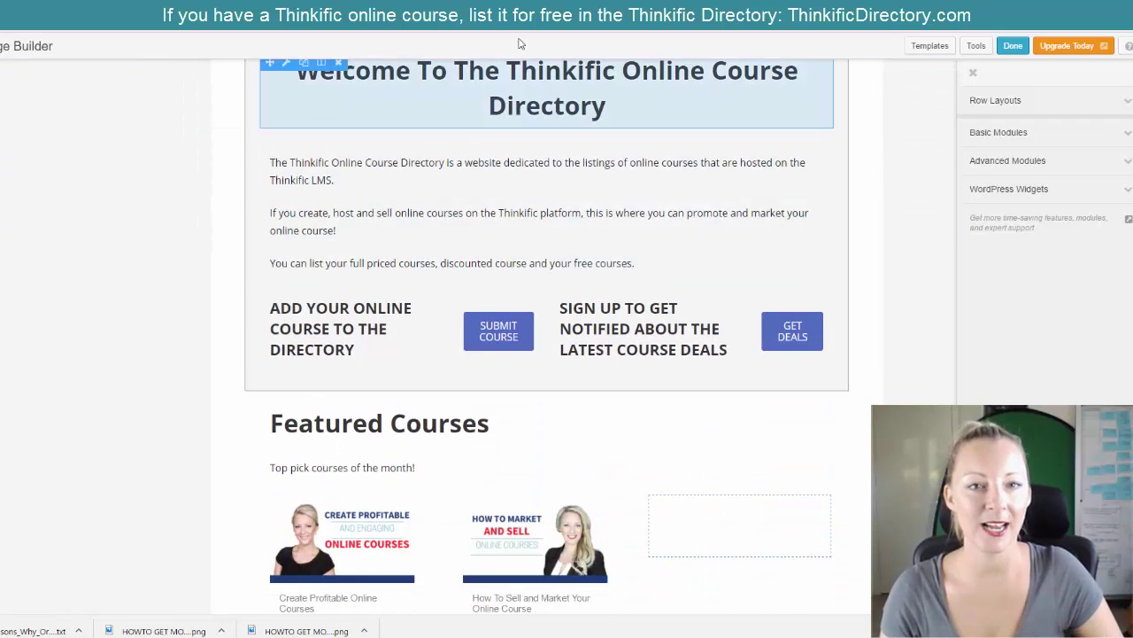
{"action": "scroll", "coordinate": [619, 355], "scroll_direction": "up", "scroll_amount": 5}
{"action": "scroll", "coordinate": [664, 328], "scroll_direction": "down", "scroll_amount": 3}
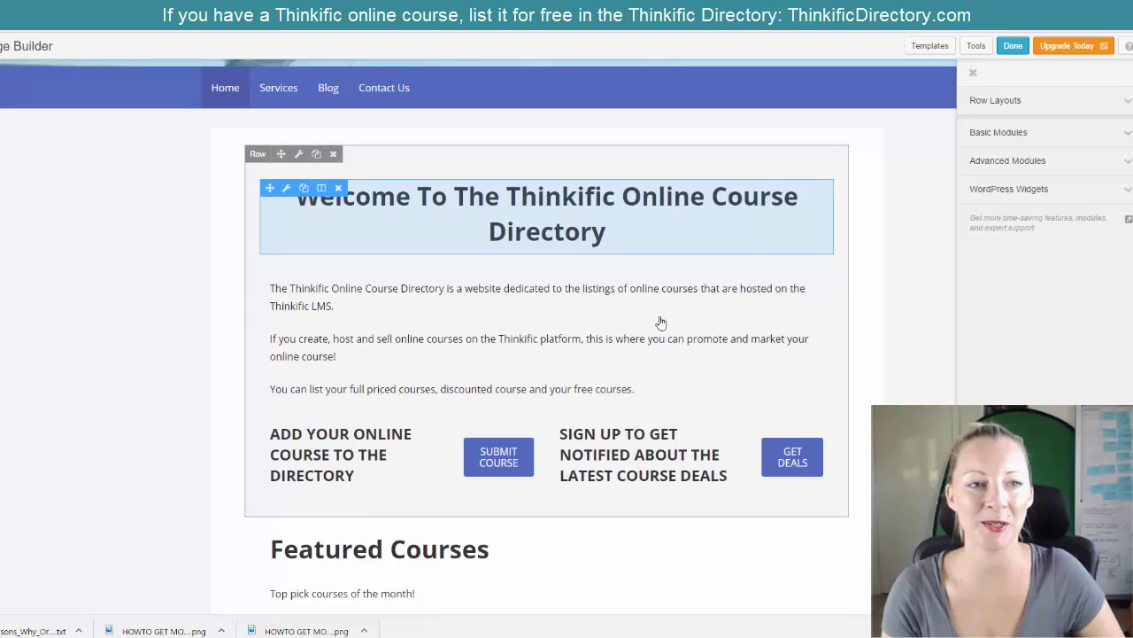
{"action": "left_click", "coordinate": [1006, 133]}
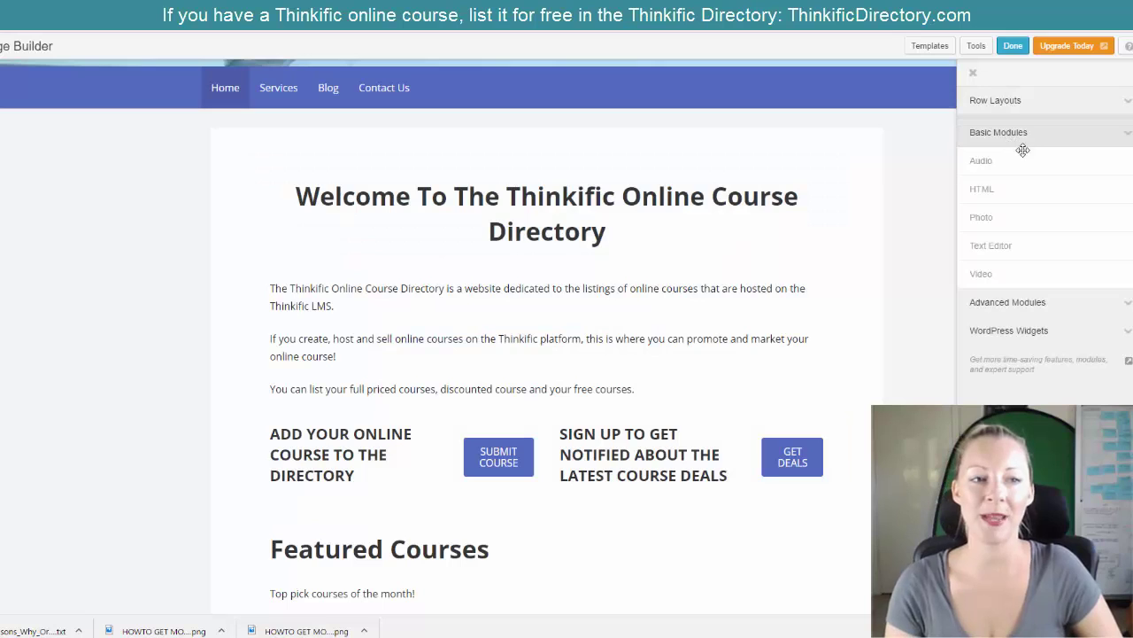
{"action": "left_click", "coordinate": [1013, 302]}
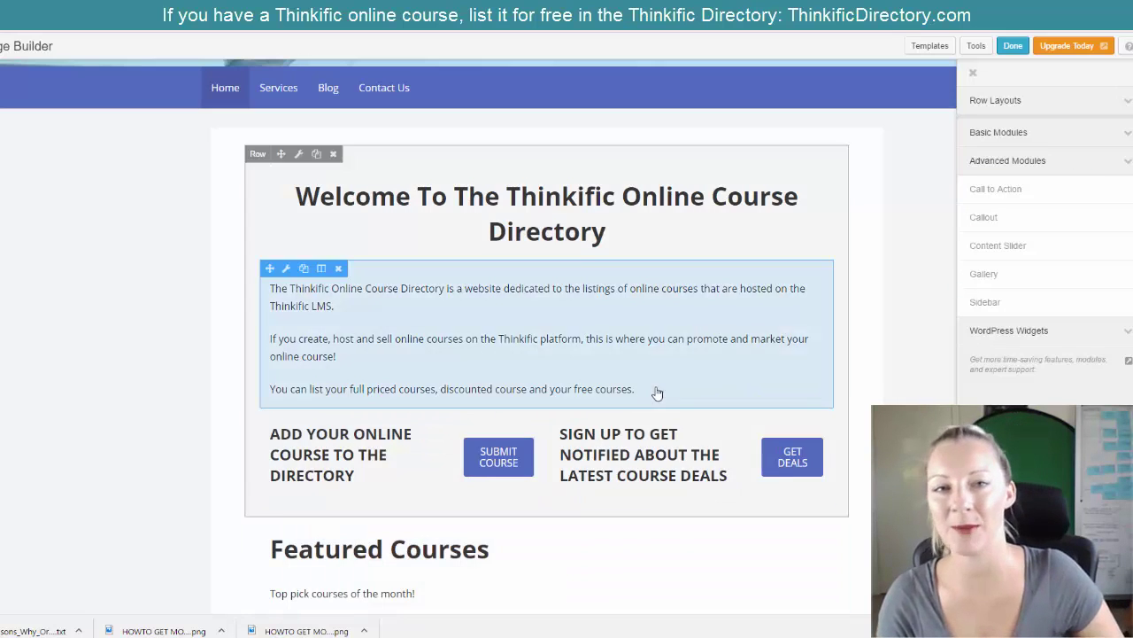
{"action": "scroll", "coordinate": [637, 372], "scroll_direction": "down", "scroll_amount": 2}
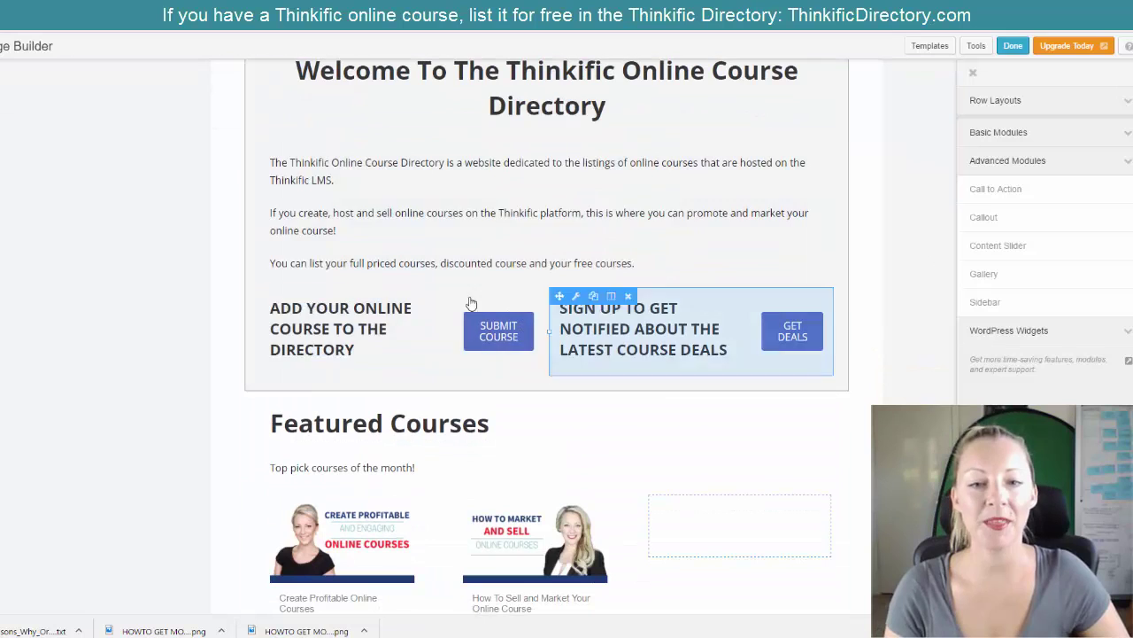
{"action": "scroll", "coordinate": [868, 235], "scroll_direction": "down", "scroll_amount": 4}
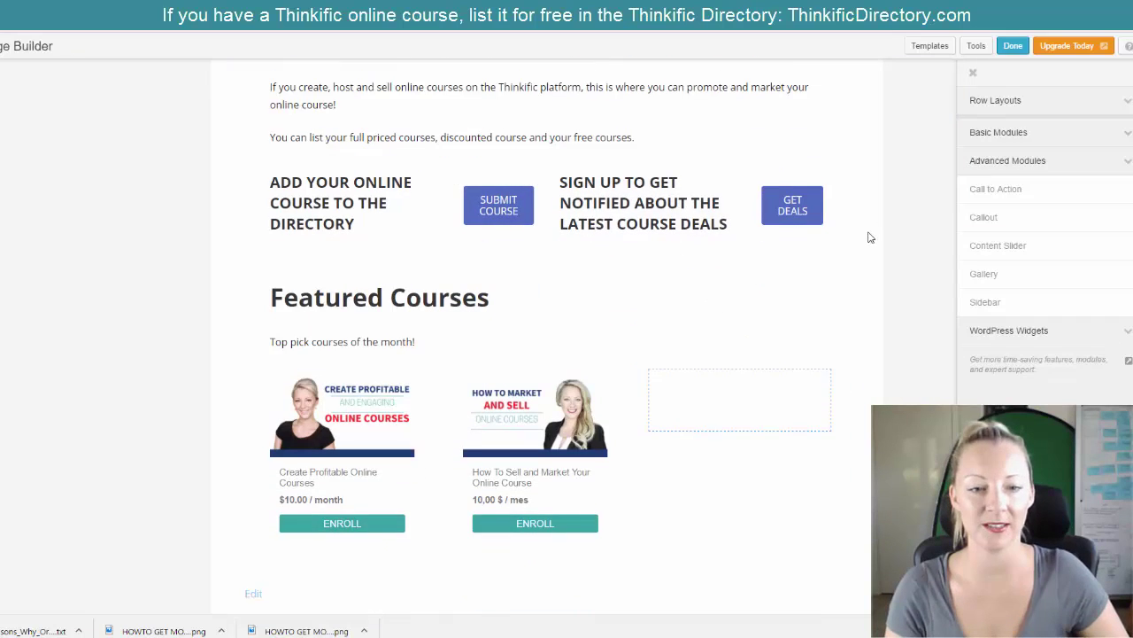
Drop a Call to Action module beside the featured courses with the heading 'sign up here'.
{"action": "left_click_drag", "start_coordinate": [1014, 188], "coordinate": [736, 380]}
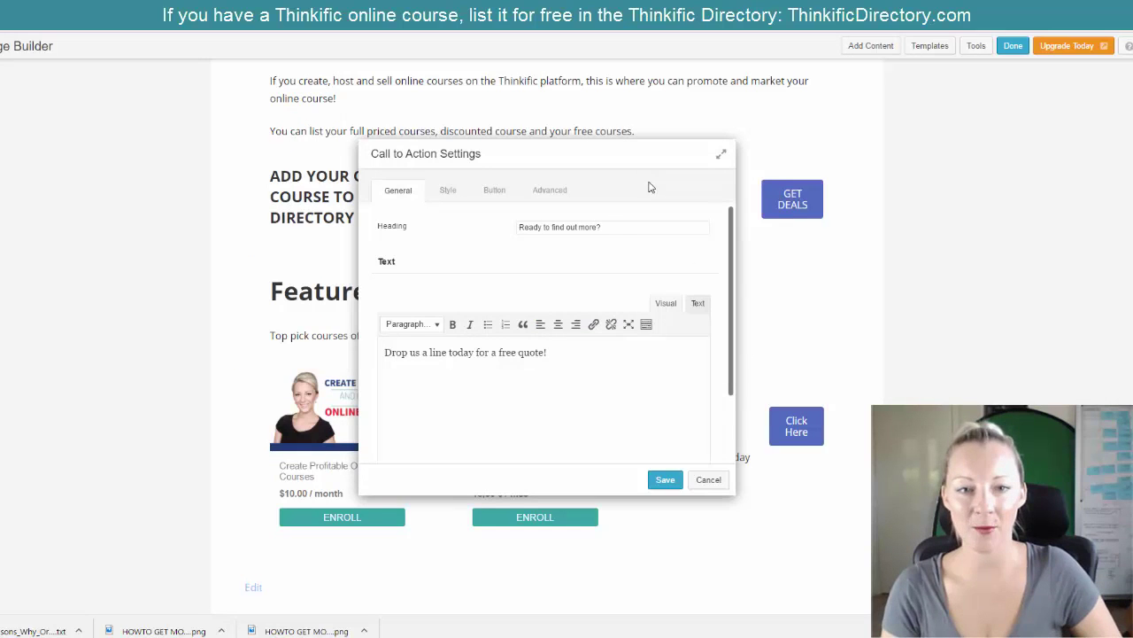
{"action": "left_click_drag", "start_coordinate": [603, 227], "coordinate": [506, 231]}
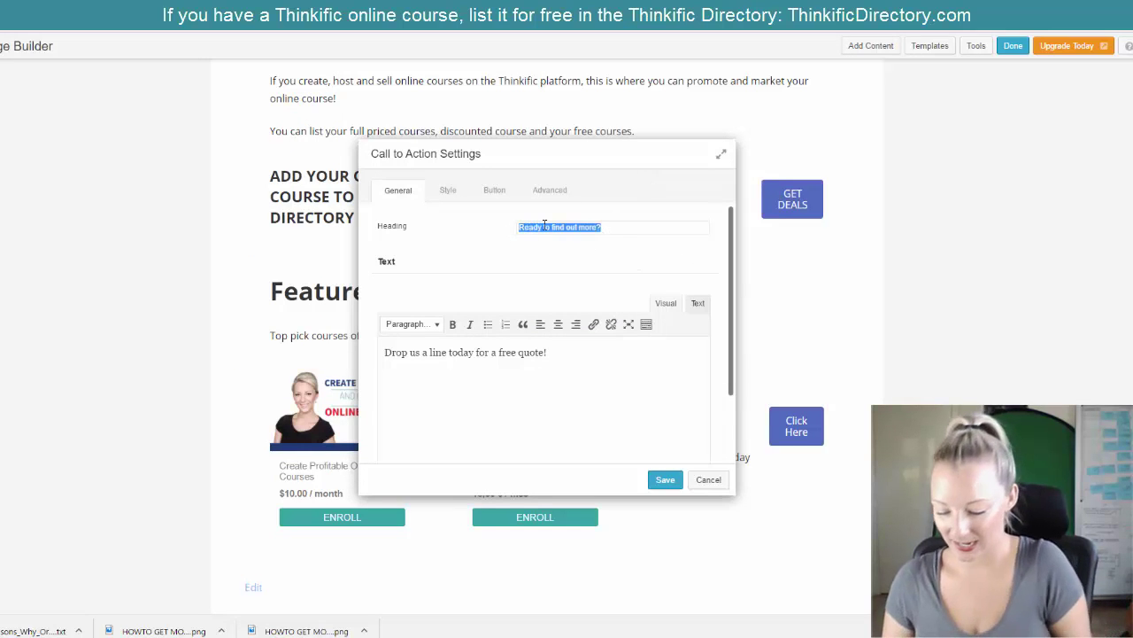
{"action": "type", "text": "sign up here"}
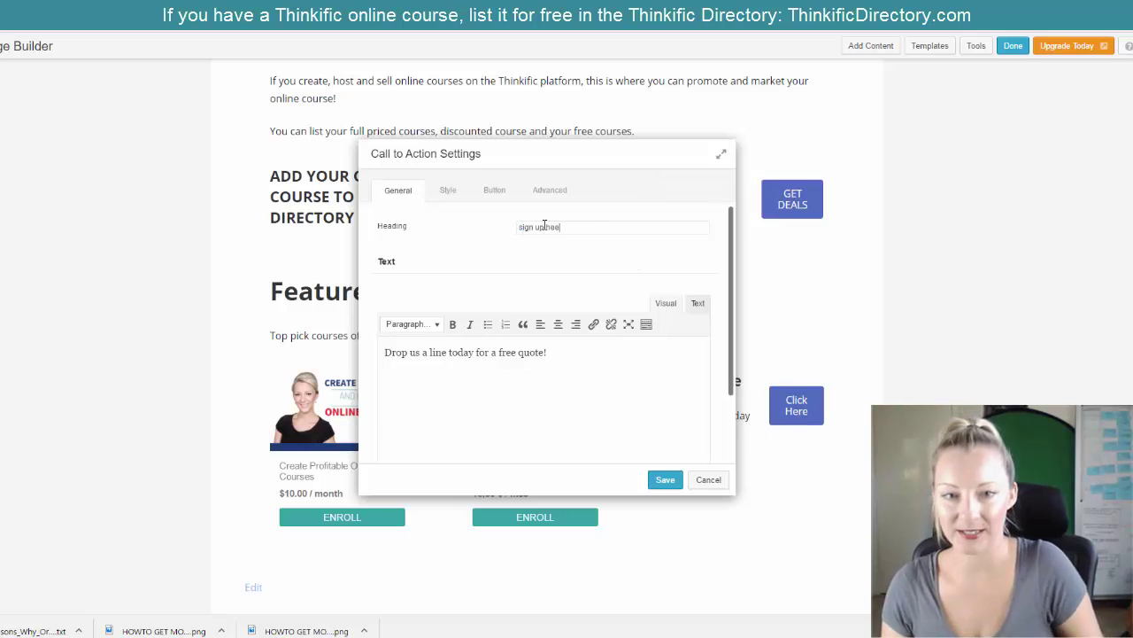
Set the button text to 'get it now!' and save the call-to-action settings.
{"action": "left_click", "coordinate": [498, 193]}
{"action": "left_click_drag", "start_coordinate": [556, 227], "coordinate": [497, 216]}
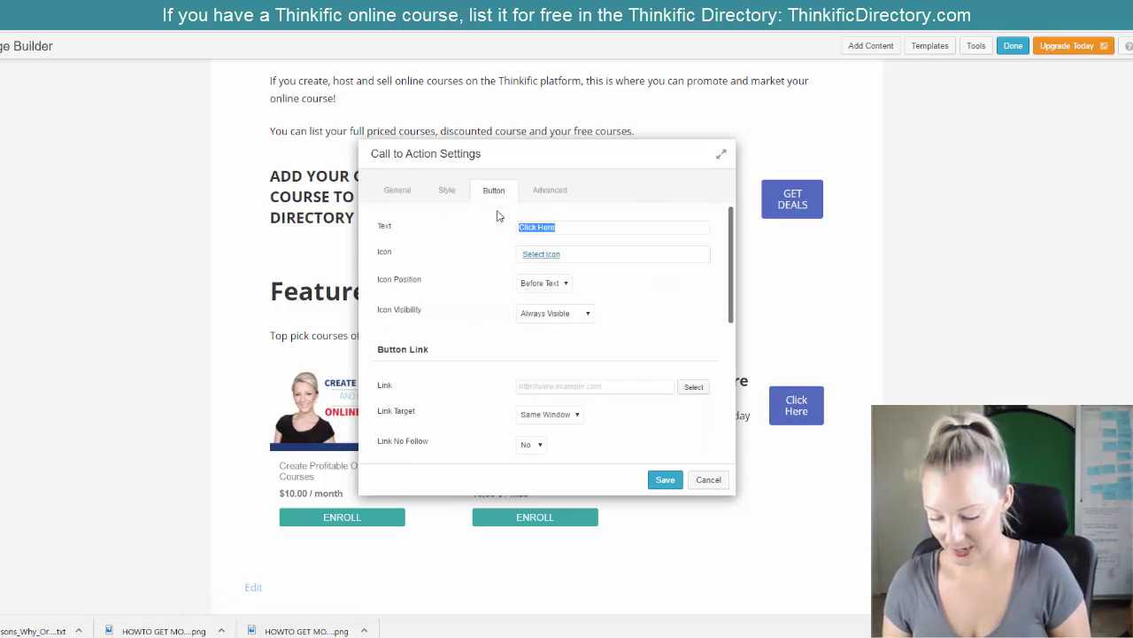
{"action": "type", "text": "get it now!"}
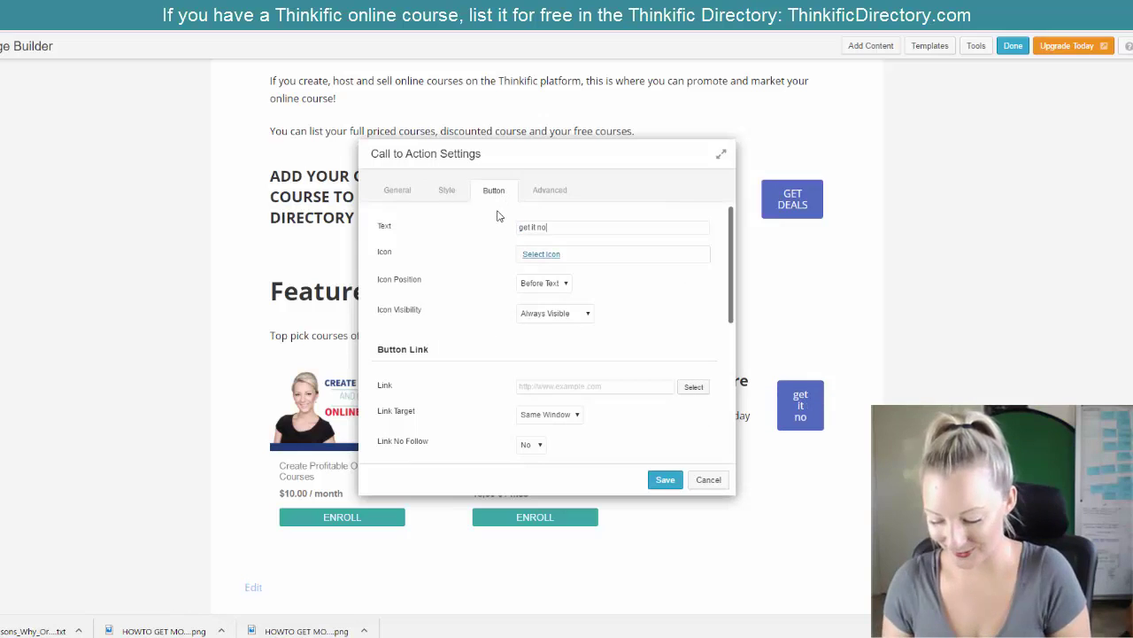
{"action": "left_click", "coordinate": [667, 478]}
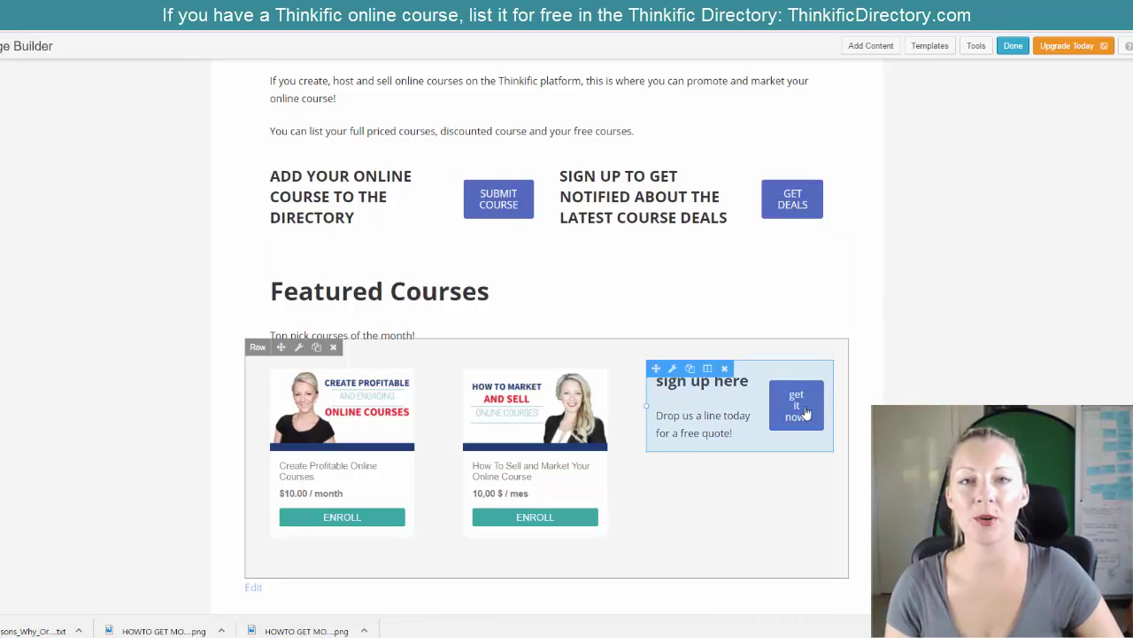
{"action": "left_click", "coordinate": [806, 413]}
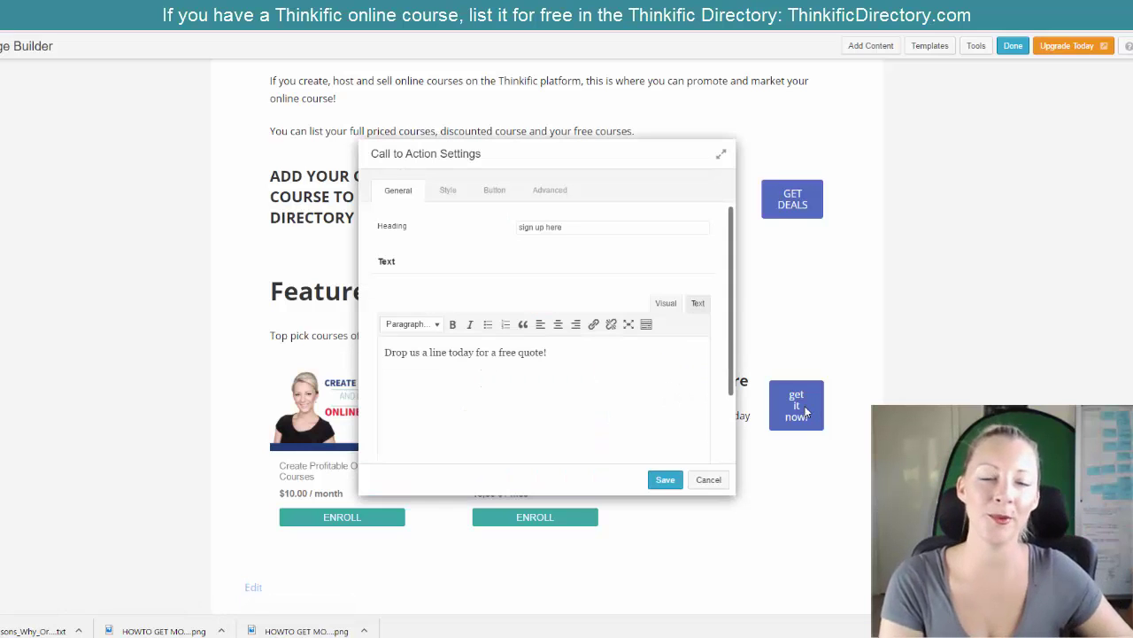
{"action": "left_click", "coordinate": [709, 479]}
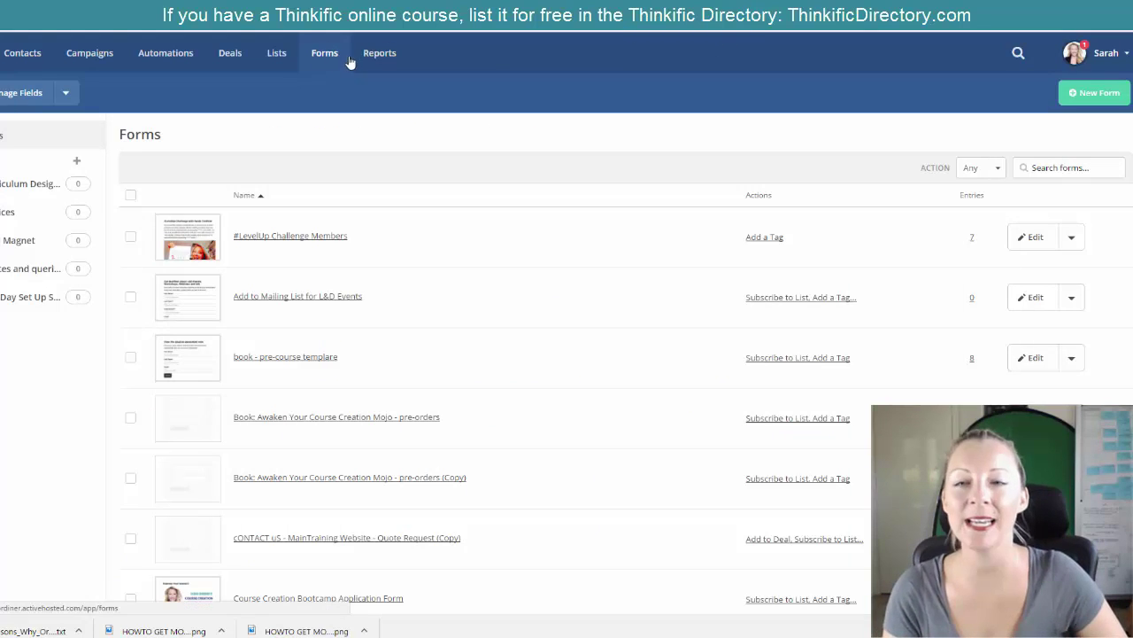
Start a new form named 'Thinkific Directory' subscribing to the Main - Edupreneurs L&D Professionals list.
{"action": "left_click", "coordinate": [1089, 94]}
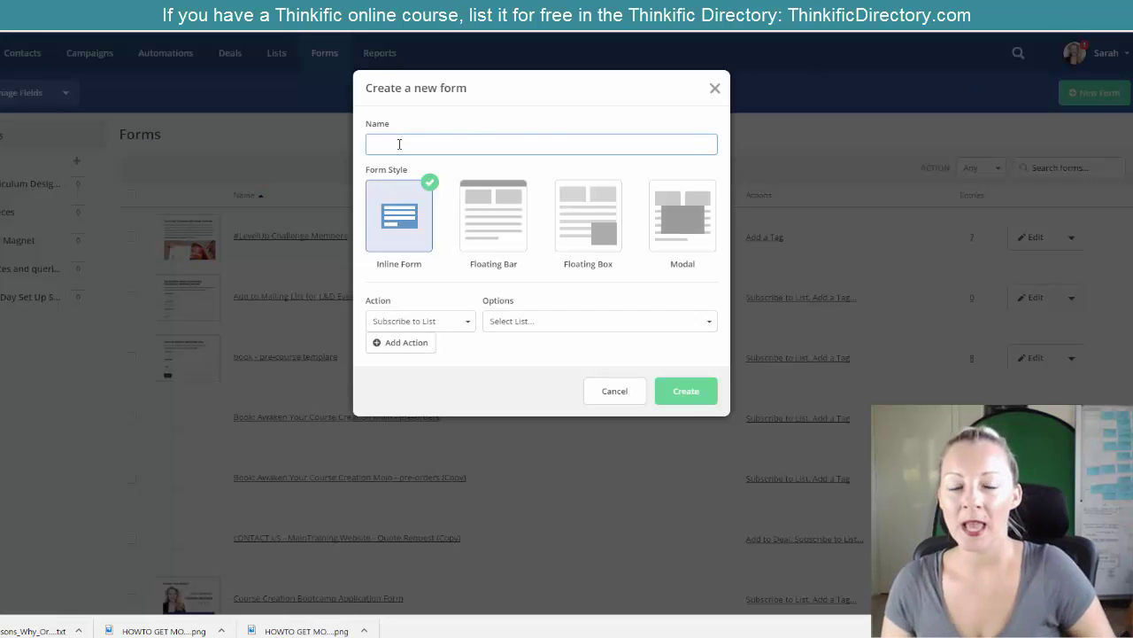
{"action": "type", "text": "Thinkific Directory"}
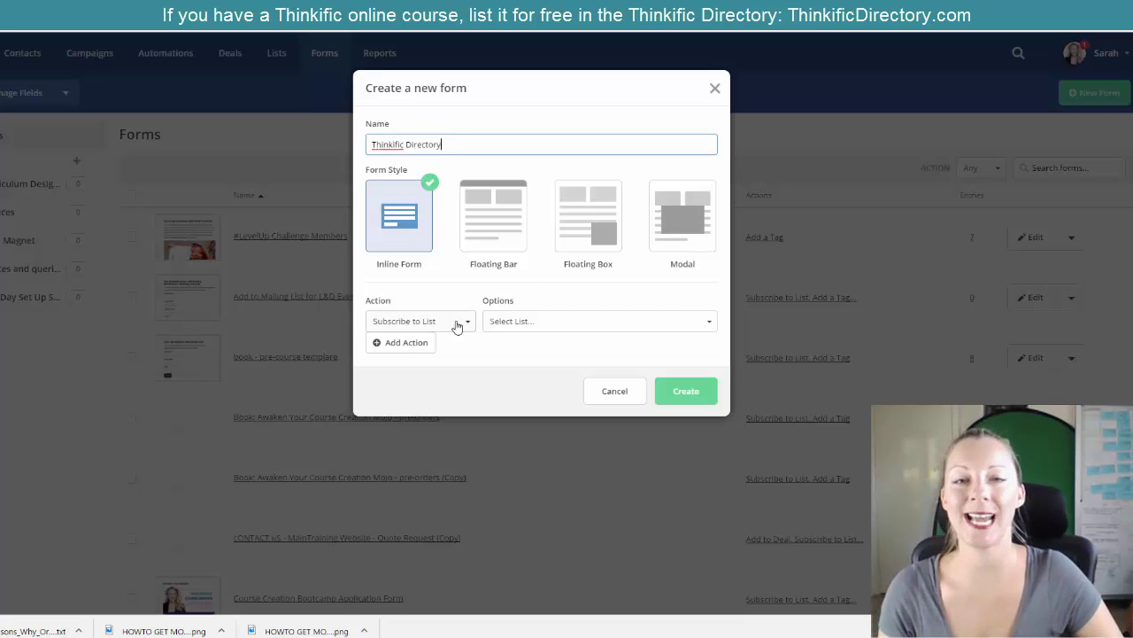
{"action": "left_click", "coordinate": [511, 325]}
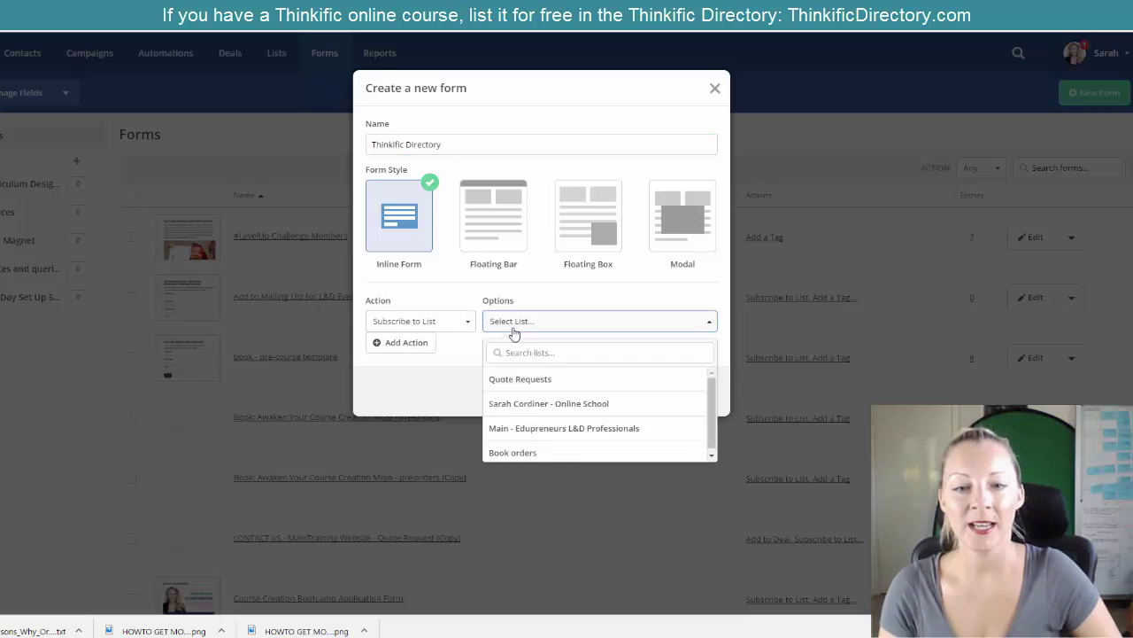
{"action": "left_click", "coordinate": [547, 429]}
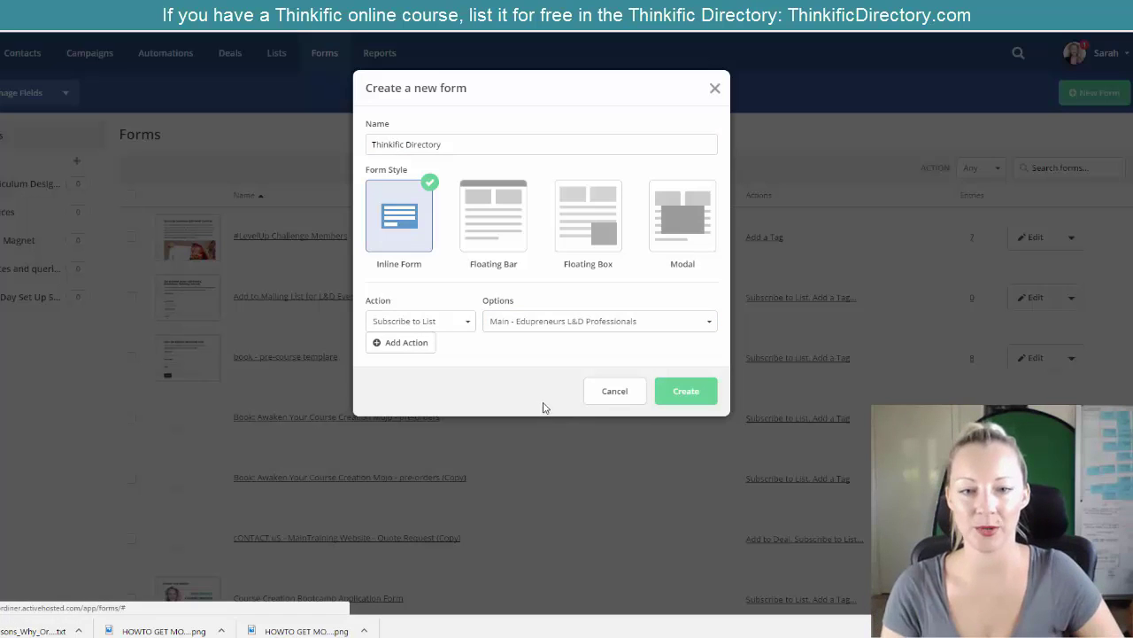
{"action": "left_click", "coordinate": [532, 323]}
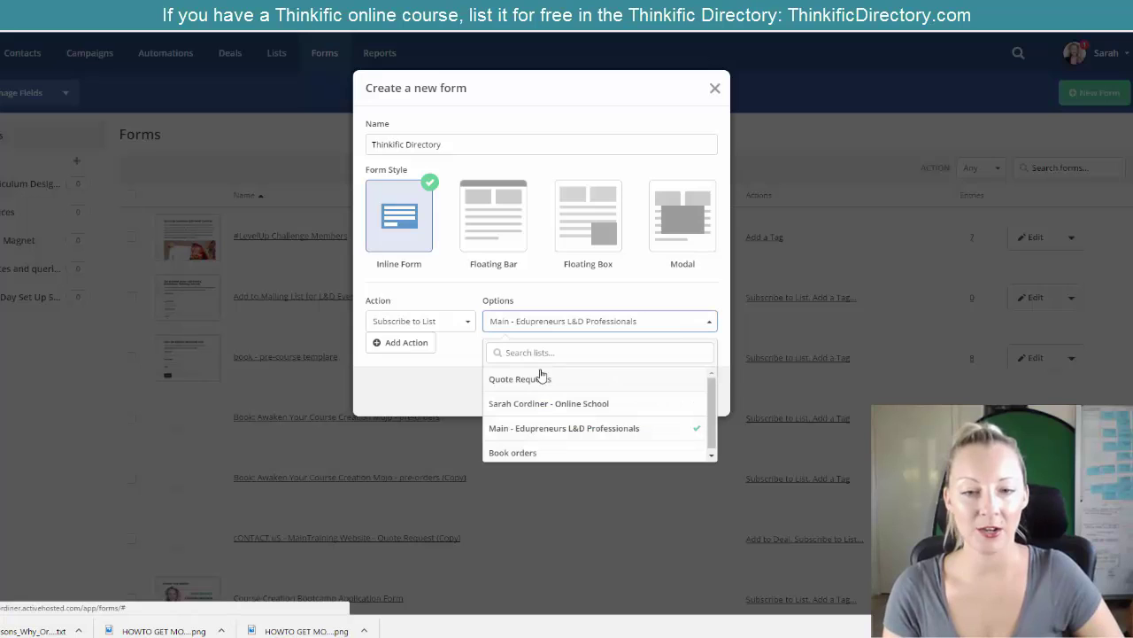
{"action": "left_click", "coordinate": [639, 317]}
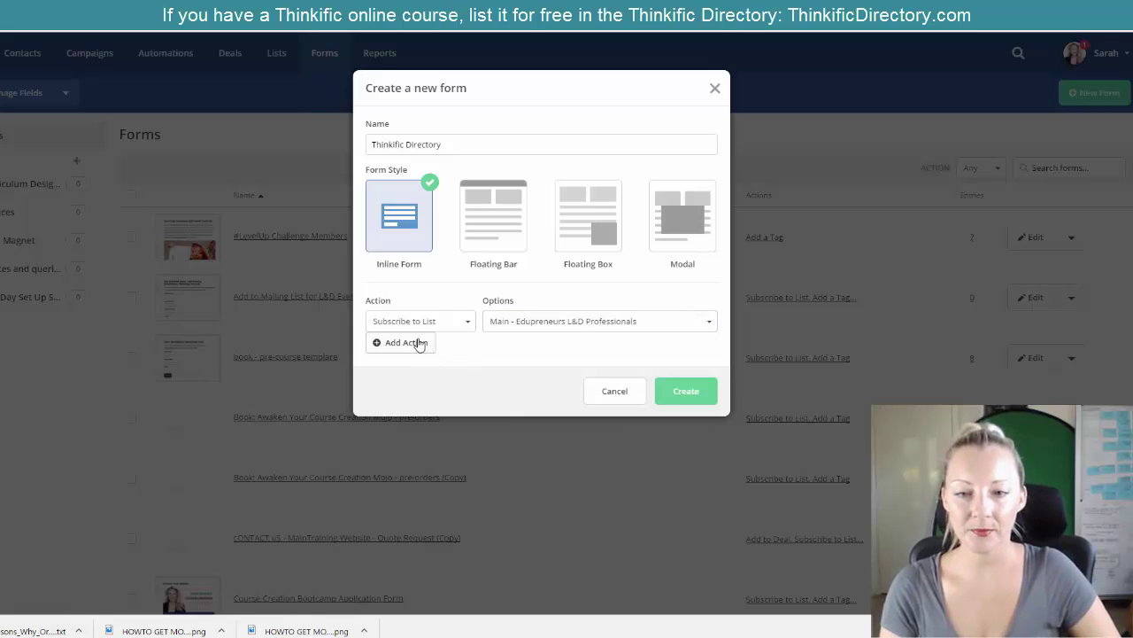
Add a tag action applying [Completed Thinkific Directory Submission] and create the form.
{"action": "left_click", "coordinate": [420, 344]}
{"action": "left_click", "coordinate": [451, 345]}
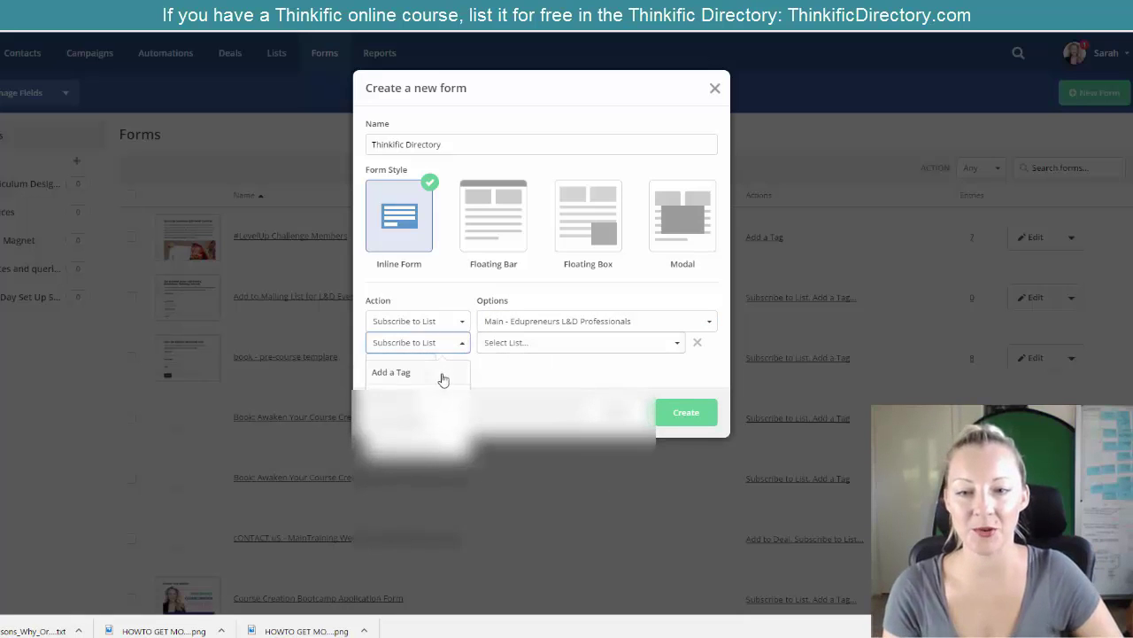
{"action": "left_click", "coordinate": [440, 374]}
{"action": "left_click", "coordinate": [514, 341]}
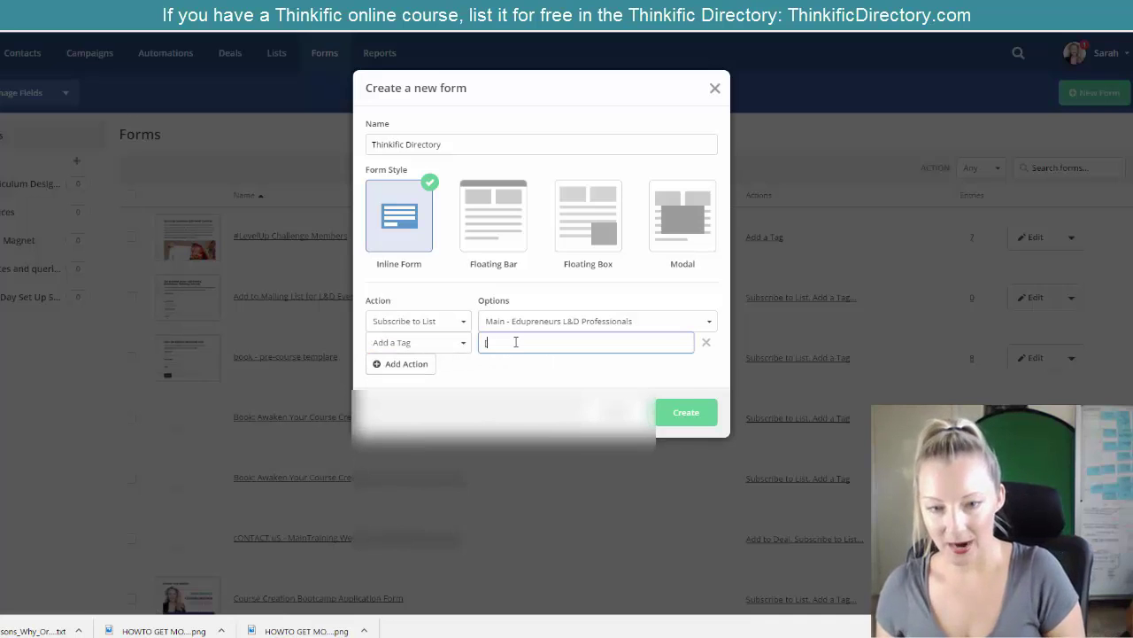
{"action": "type", "text": "["}
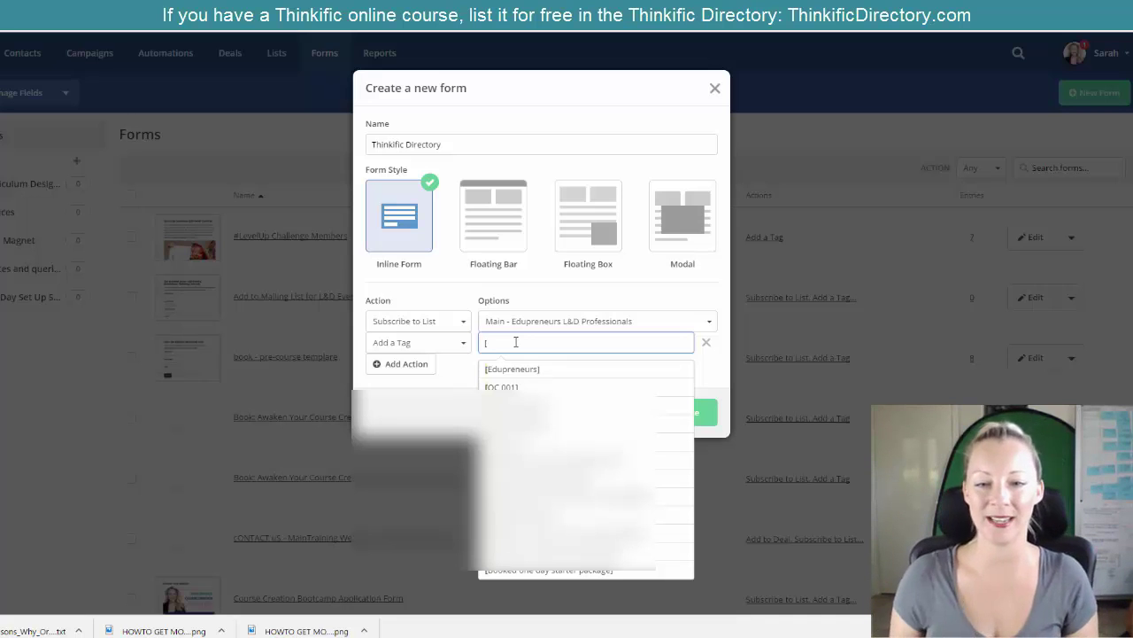
{"action": "type", "text": "Completed"}
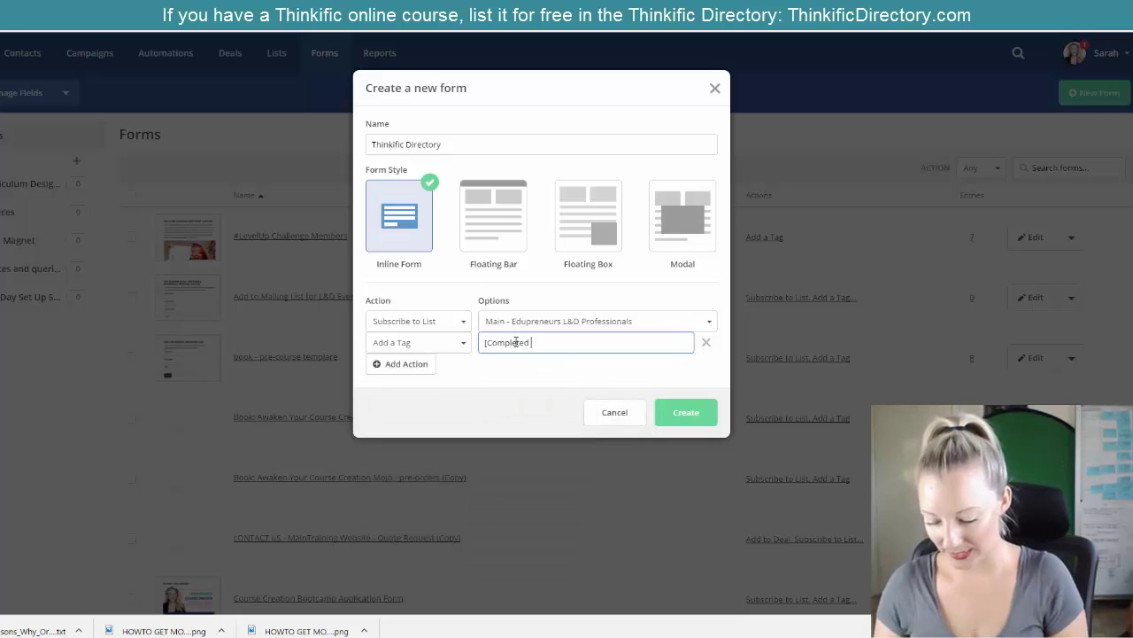
{"action": "left_click", "coordinate": [642, 360]}
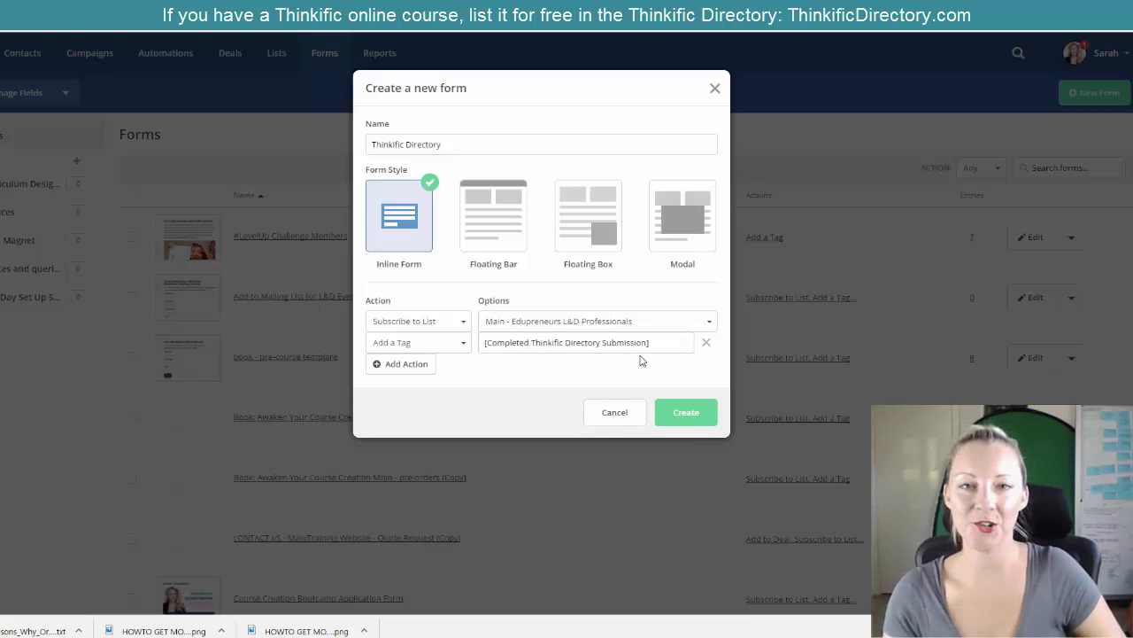
{"action": "left_click", "coordinate": [664, 412]}
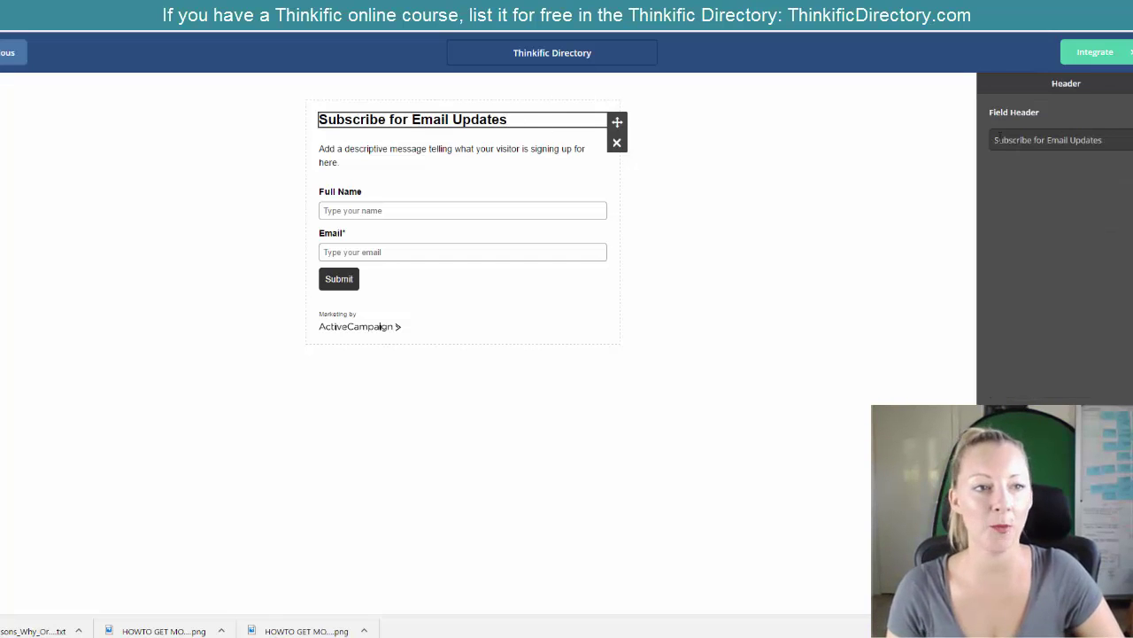
Delete the old form heading and bring up the description paragraph's HTML code.
{"action": "left_click_drag", "start_coordinate": [1078, 146], "coordinate": [995, 143]}
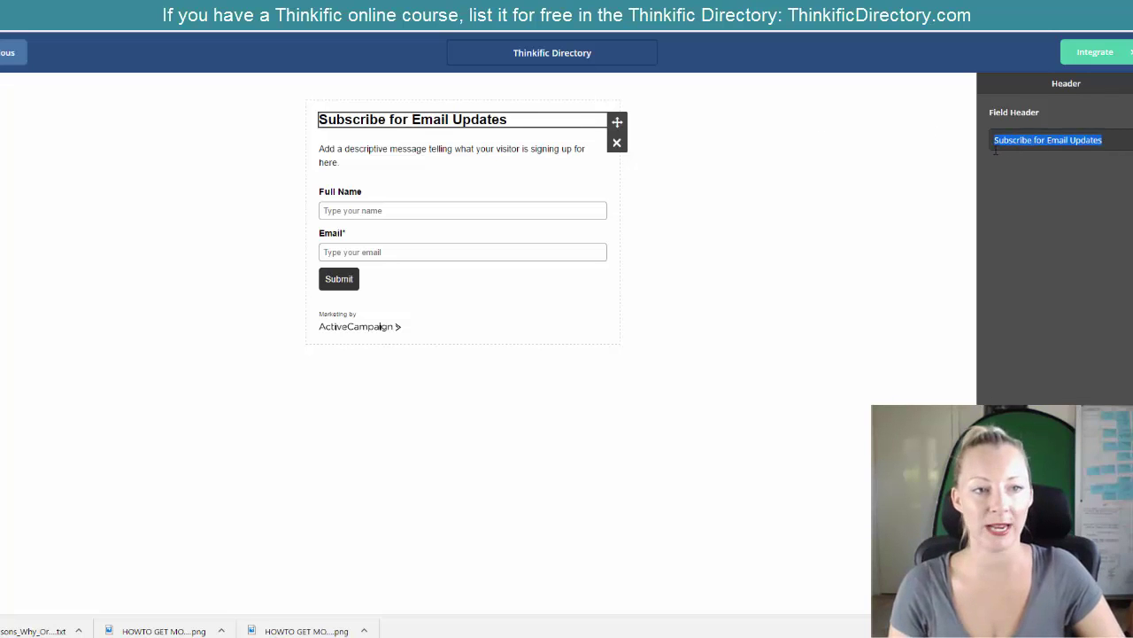
{"action": "key", "text": "BackSpace"}
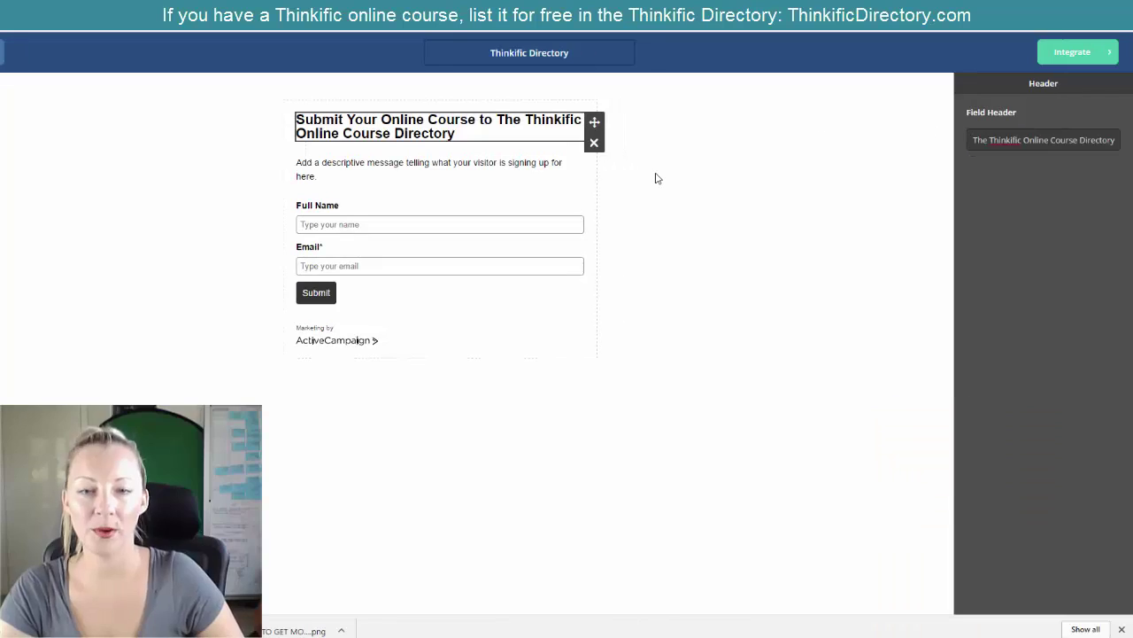
{"action": "left_click", "coordinate": [492, 160]}
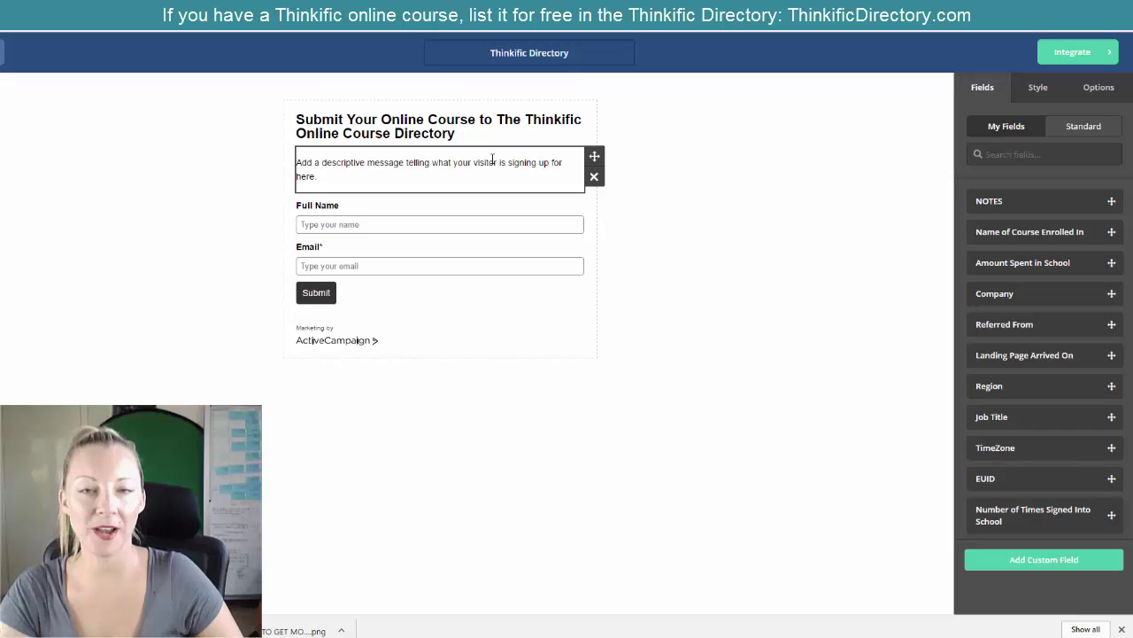
{"action": "left_click", "coordinate": [460, 174]}
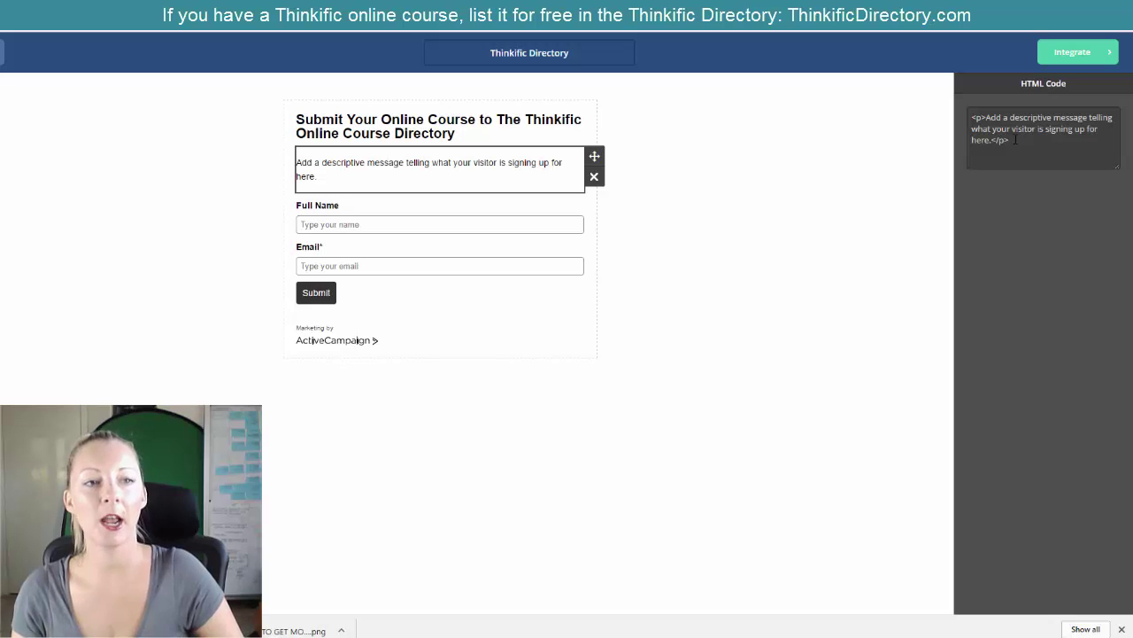
Replace the description with the free-listing message and put First Name in place of Full Name.
{"action": "left_click_drag", "start_coordinate": [1015, 140], "coordinate": [961, 117]}
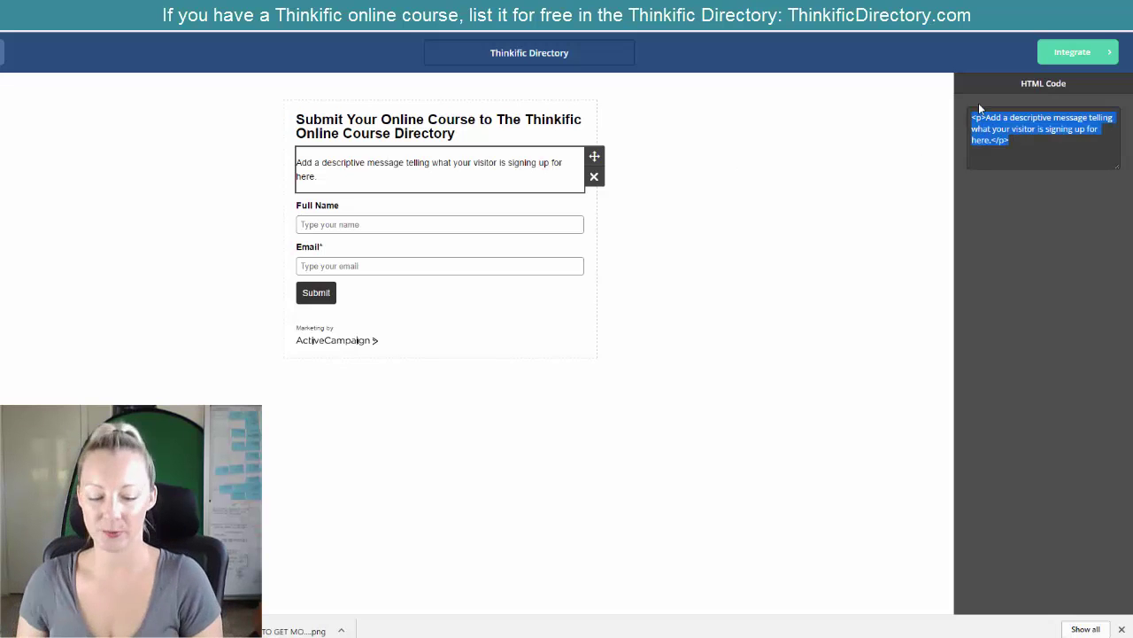
{"action": "type", "text": "Listing your online course in the Thinkific Directory is FREE. Simply fill in the details below and we'll let you know when your course listing is live."}
{"action": "left_click", "coordinate": [798, 242]}
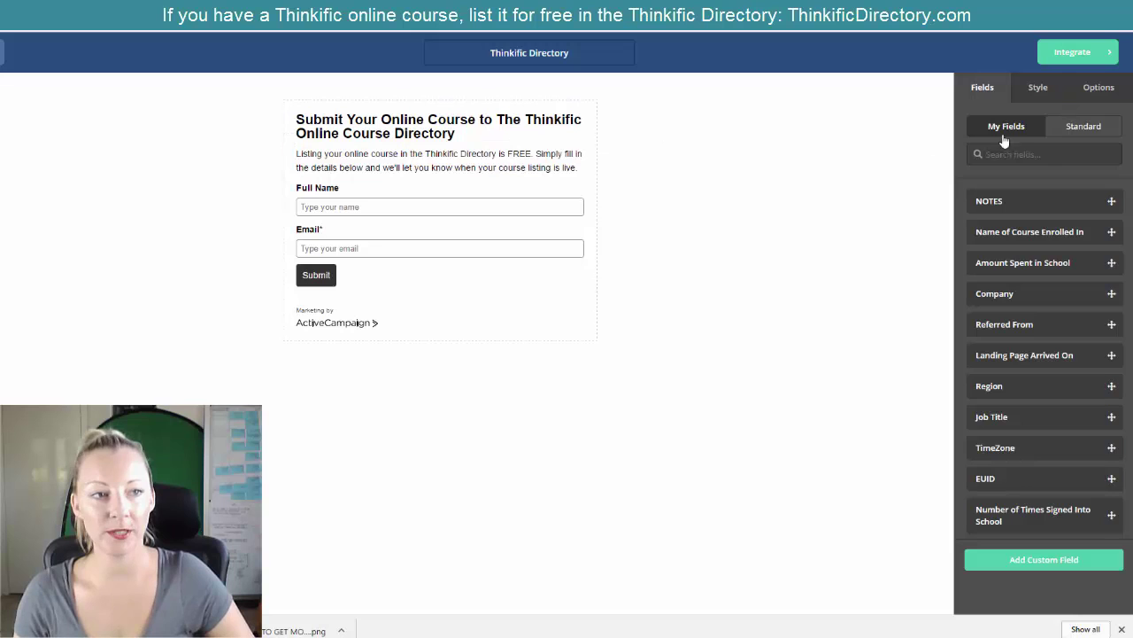
{"action": "left_click", "coordinate": [1078, 131]}
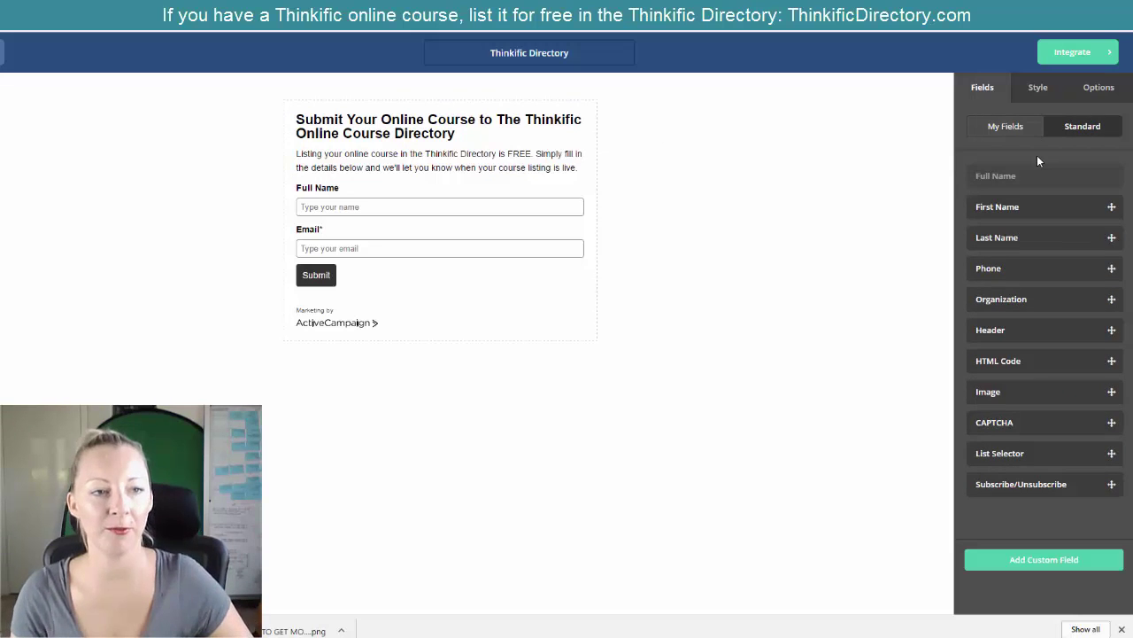
{"action": "left_click_drag", "start_coordinate": [1001, 207], "coordinate": [385, 193]}
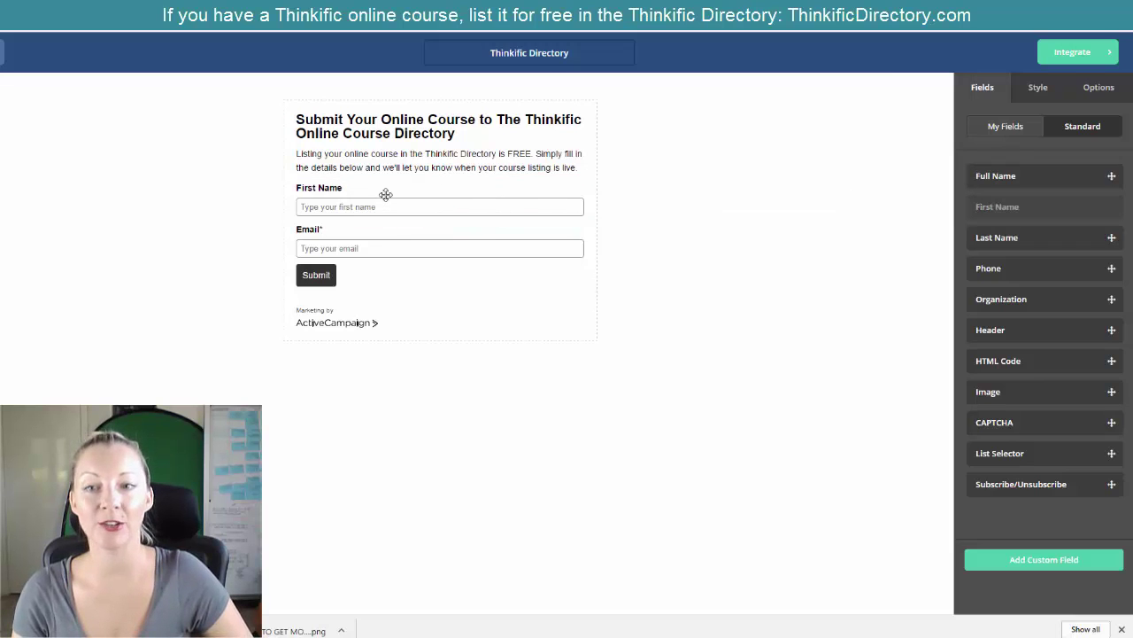
Add a Last Name field below First Name and mark both name fields required.
{"action": "left_click_drag", "start_coordinate": [1007, 239], "coordinate": [420, 232]}
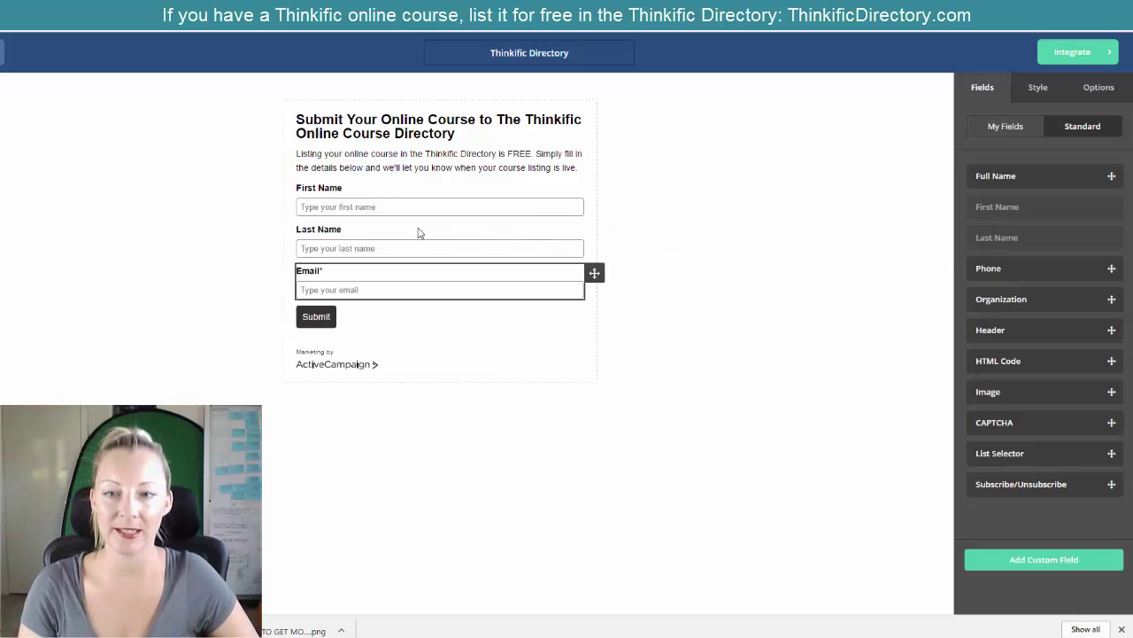
{"action": "left_click", "coordinate": [399, 198]}
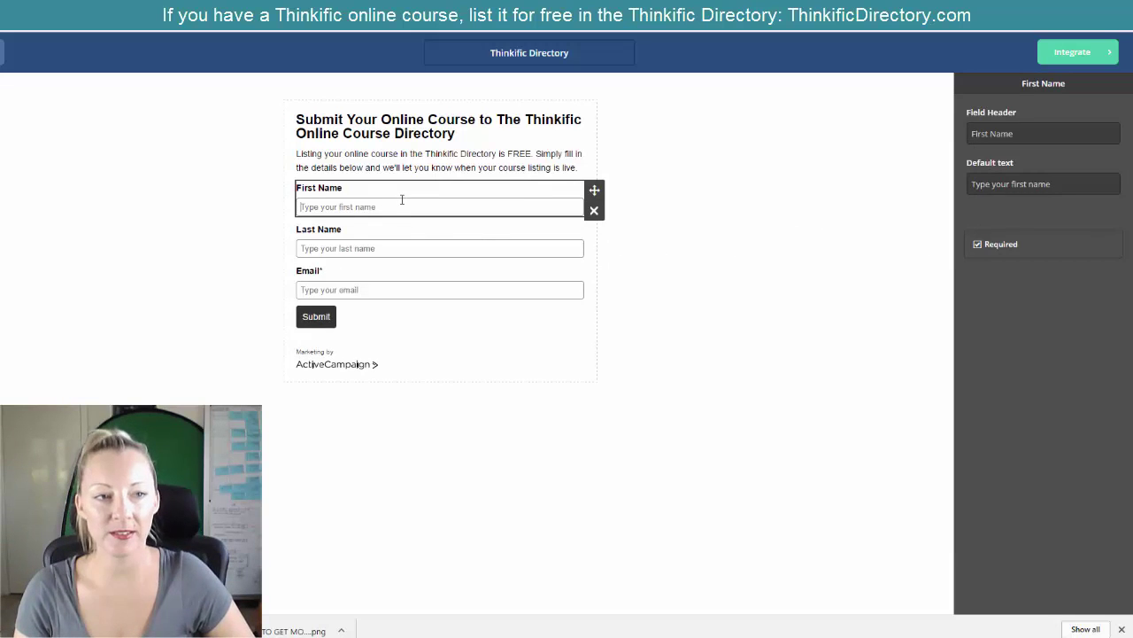
{"action": "left_click", "coordinate": [1094, 247]}
{"action": "left_click", "coordinate": [365, 248]}
{"action": "left_click", "coordinate": [1096, 246]}
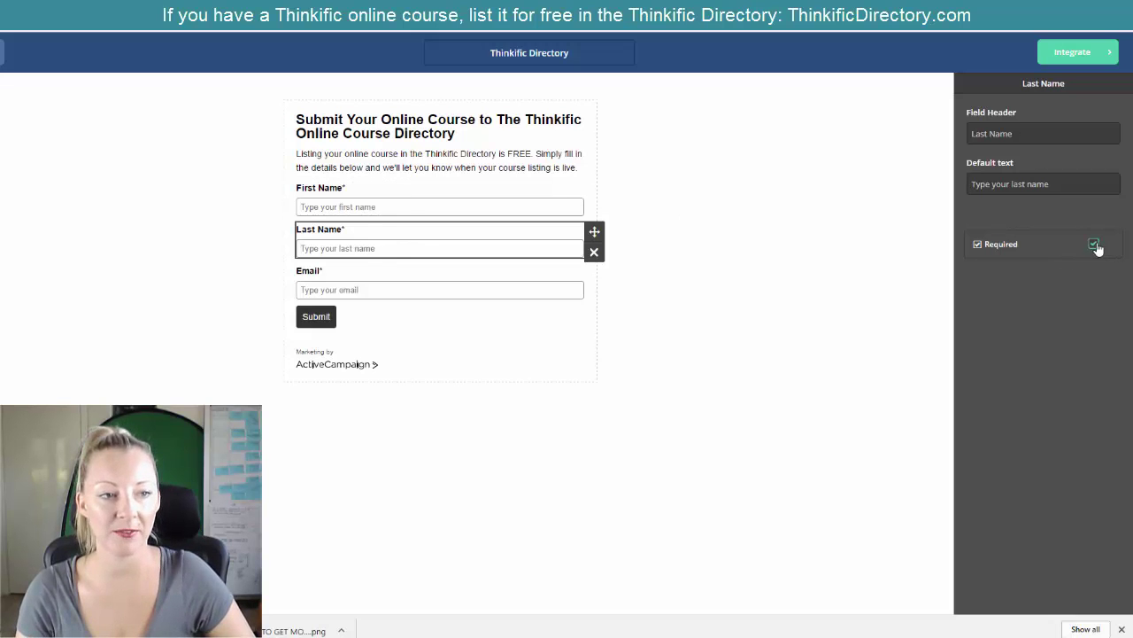
{"action": "left_click", "coordinate": [424, 292]}
{"action": "left_click", "coordinate": [464, 250]}
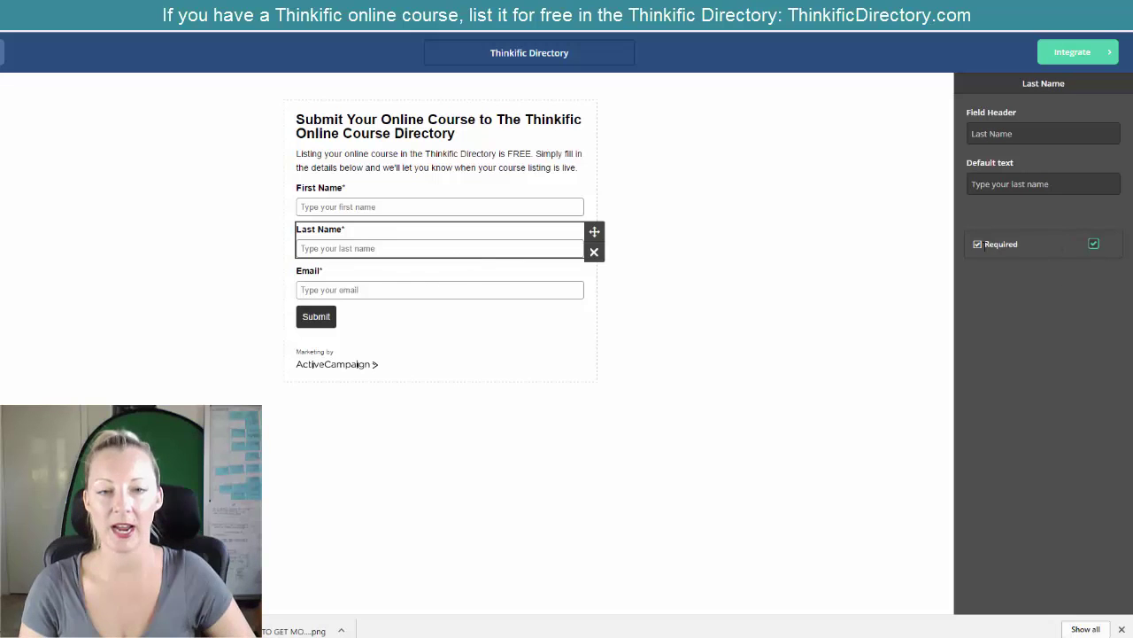
{"action": "left_click", "coordinate": [778, 271]}
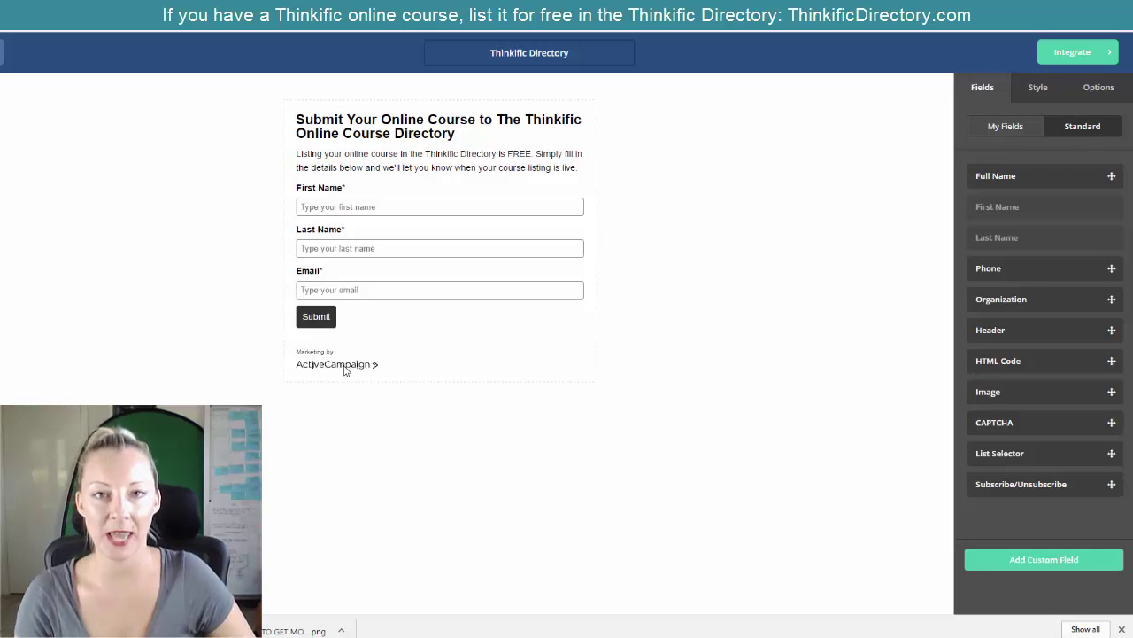
Remove the ActiveCampaign branding from the form in the style settings.
{"action": "left_click", "coordinate": [1050, 92]}
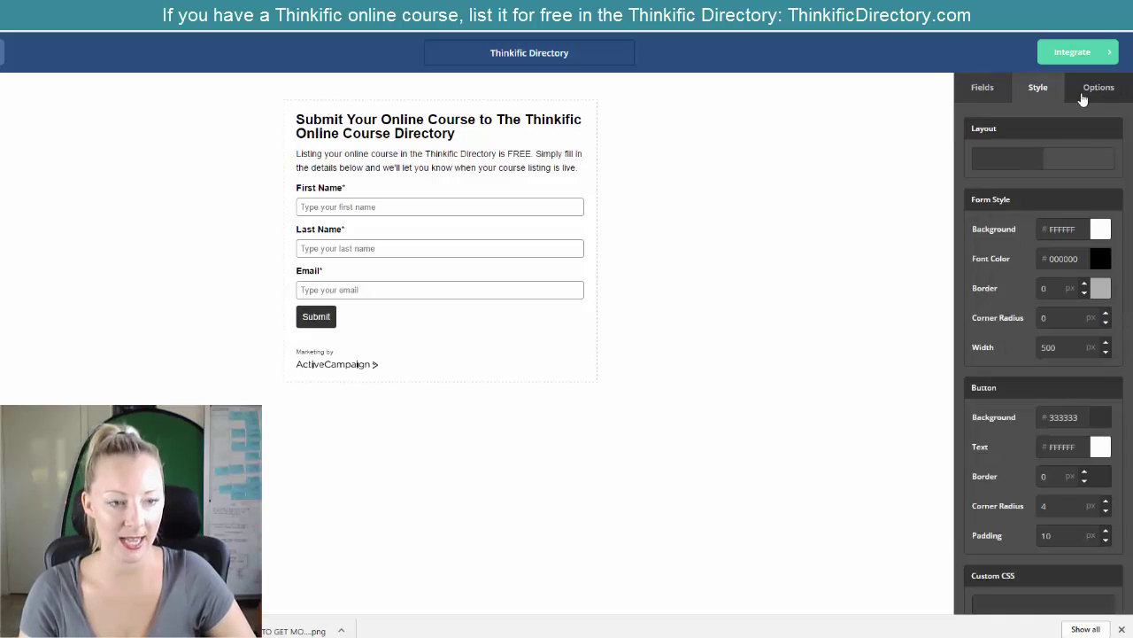
{"action": "scroll", "coordinate": [1071, 186], "scroll_direction": "down", "scroll_amount": 3}
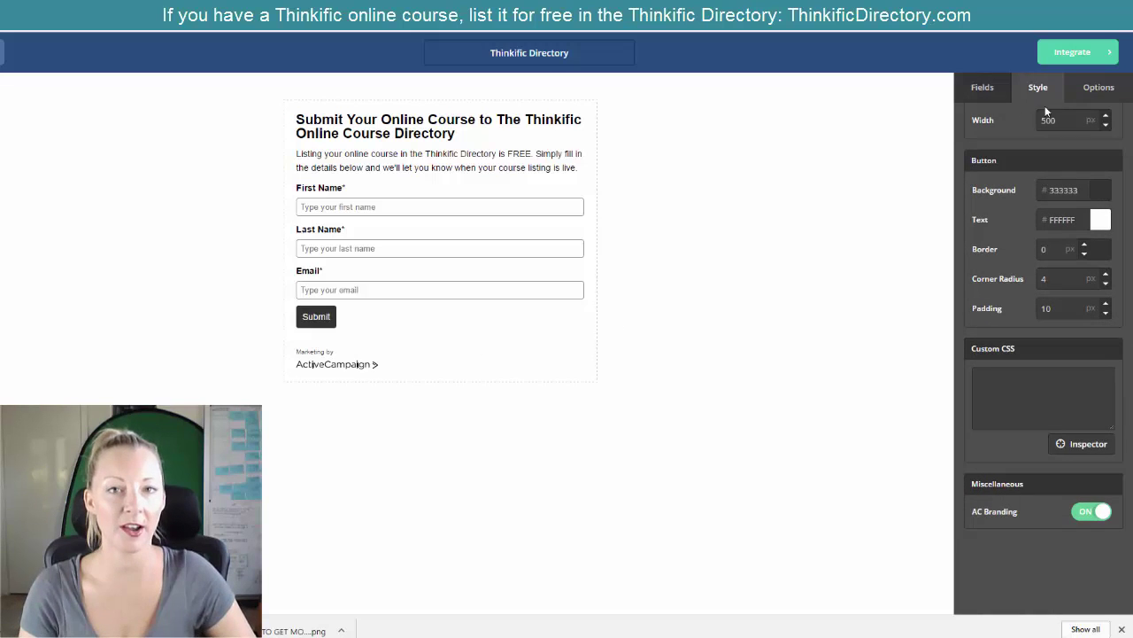
{"action": "left_click", "coordinate": [1086, 518]}
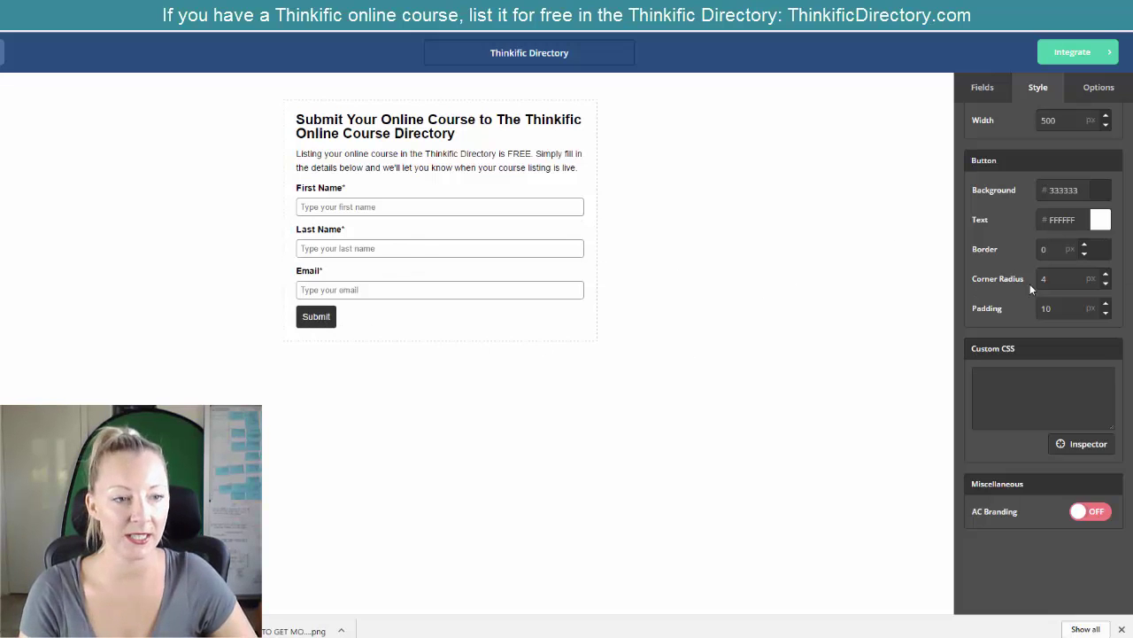
Set the Submit button background colour to blue 4874C7.
{"action": "left_click", "coordinate": [329, 317]}
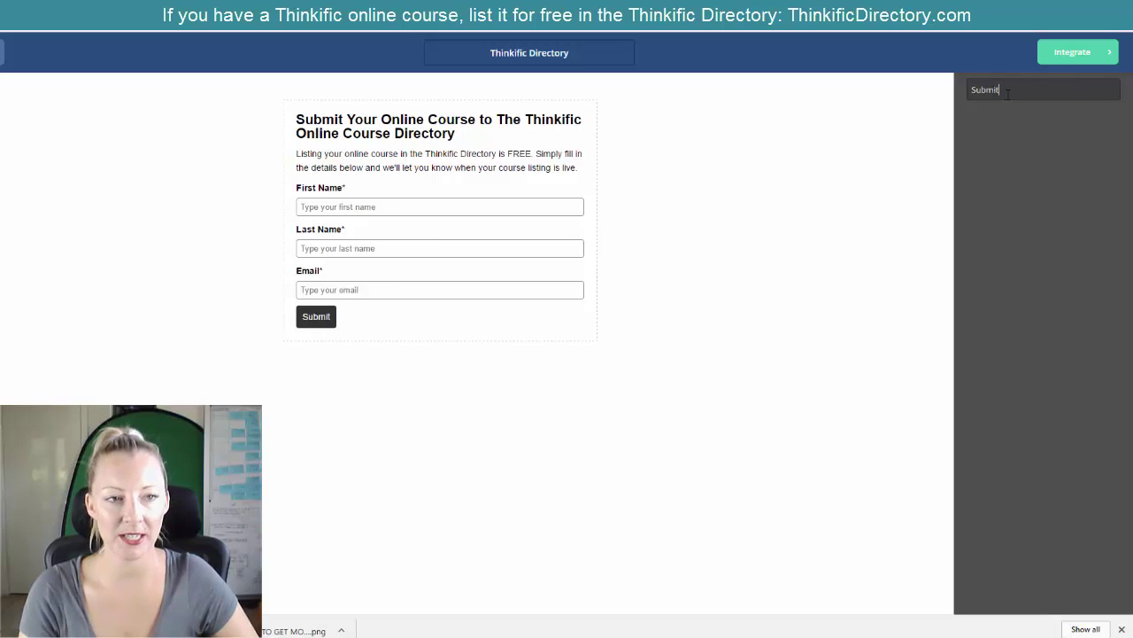
{"action": "left_click_drag", "start_coordinate": [1007, 93], "coordinate": [960, 92]}
{"action": "left_click", "coordinate": [882, 172]}
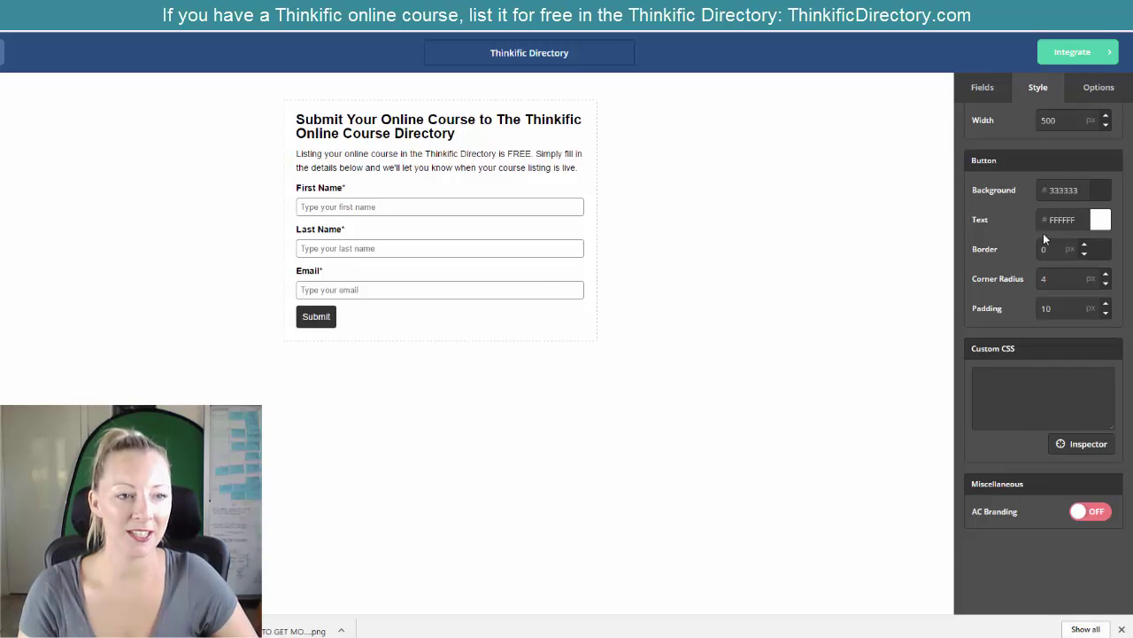
{"action": "left_click", "coordinate": [1100, 195]}
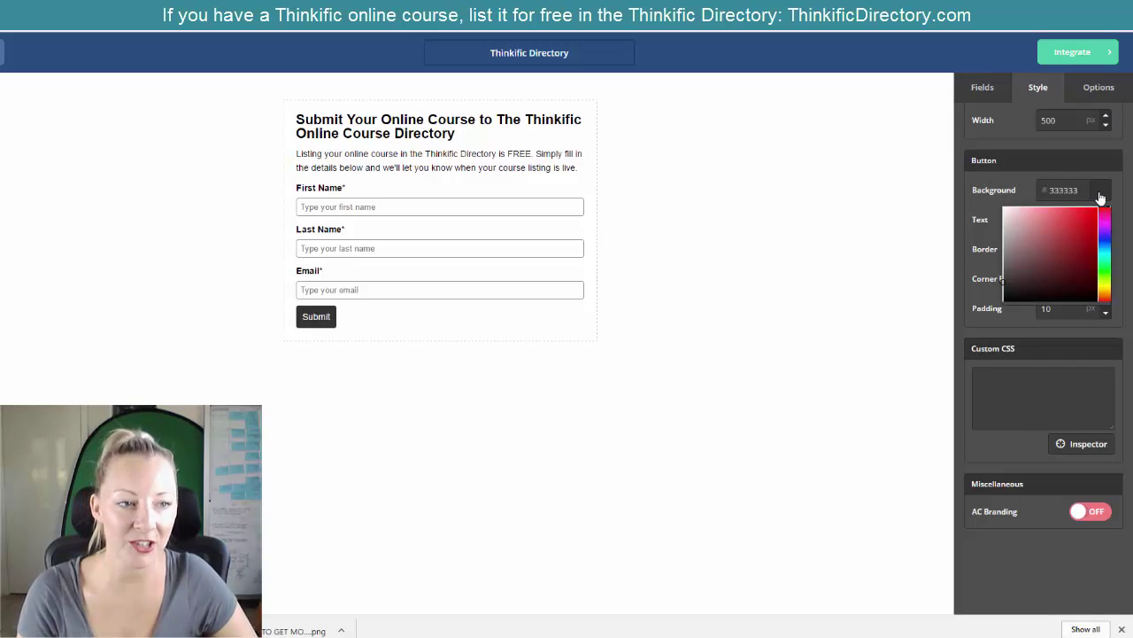
{"action": "left_click", "coordinate": [1106, 241]}
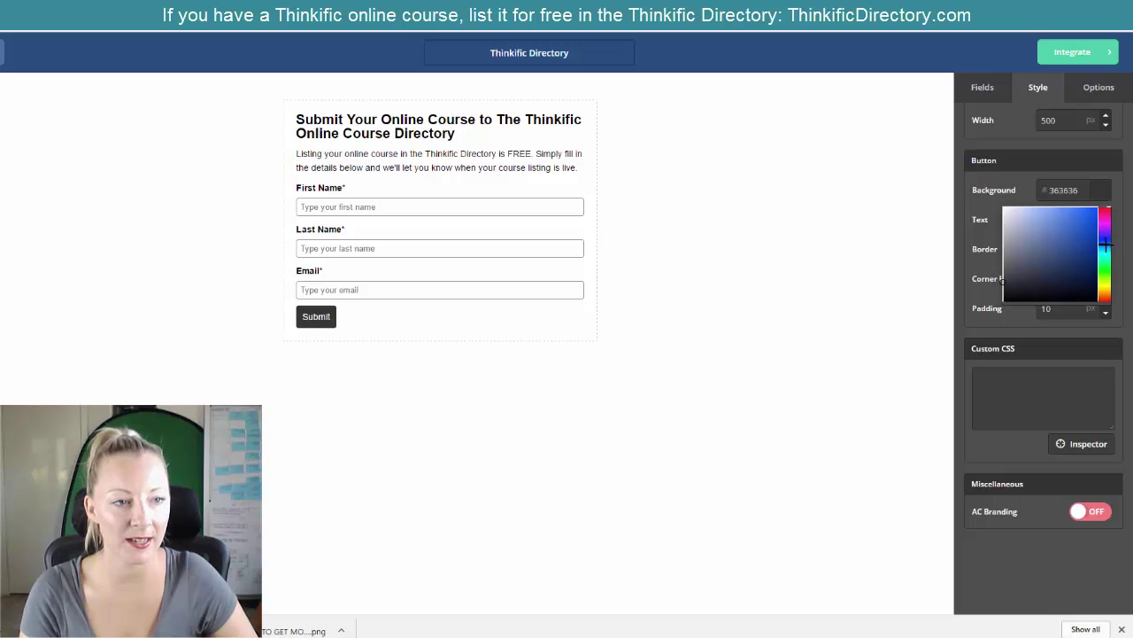
{"action": "left_click", "coordinate": [1062, 229]}
{"action": "left_click", "coordinate": [757, 282]}
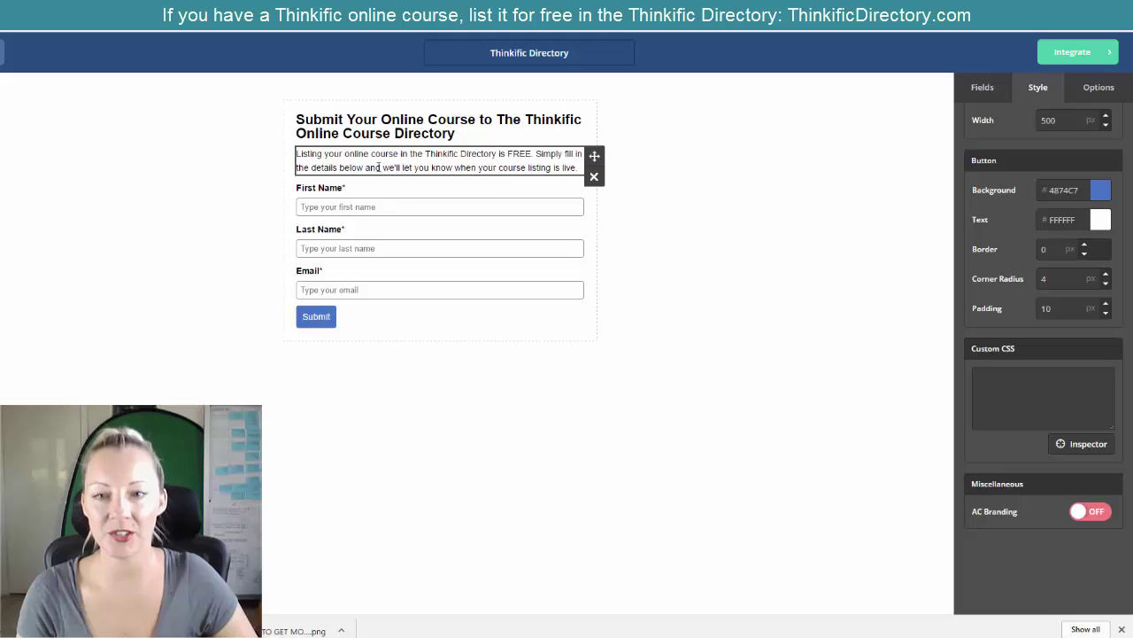
{"action": "left_click", "coordinate": [983, 87]}
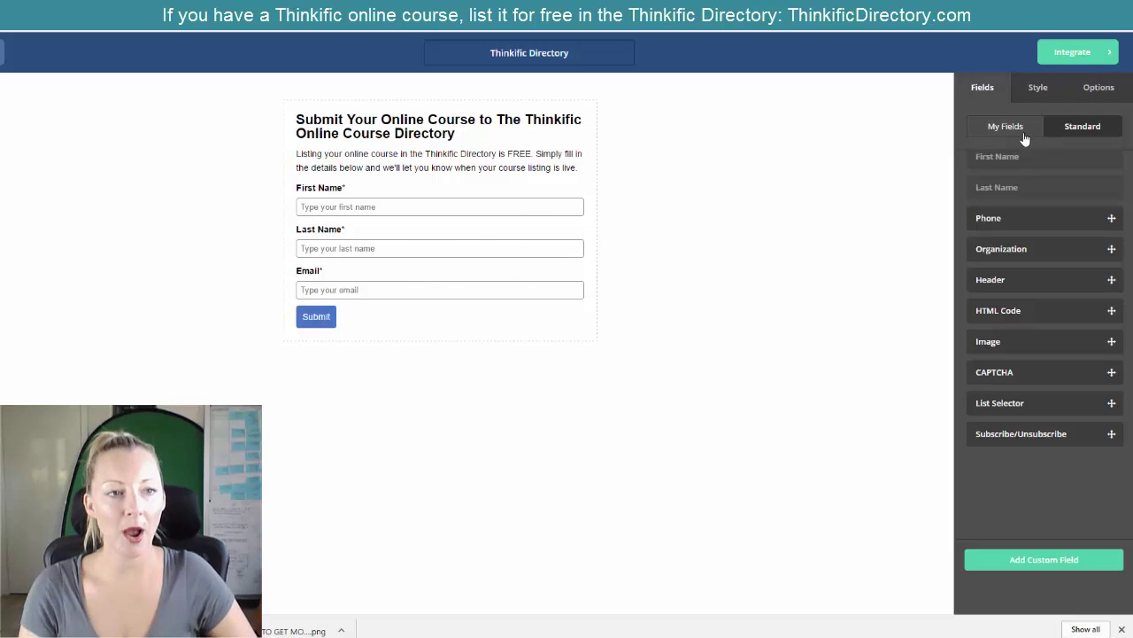
{"action": "left_click", "coordinate": [1020, 563]}
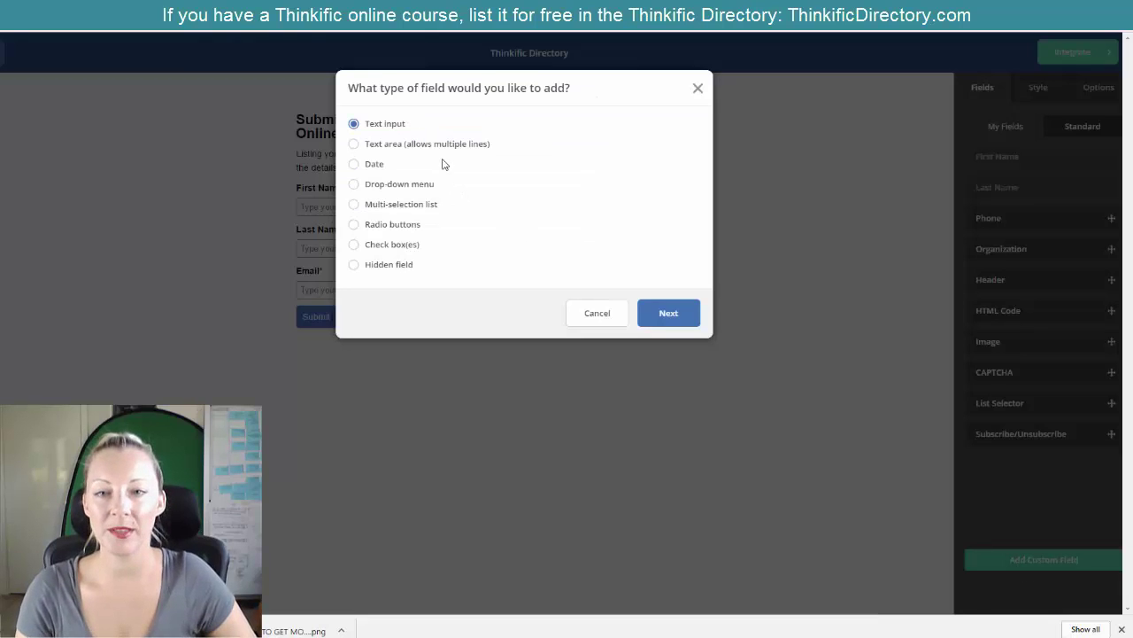
{"action": "left_click_drag", "start_coordinate": [434, 143], "coordinate": [441, 143]}
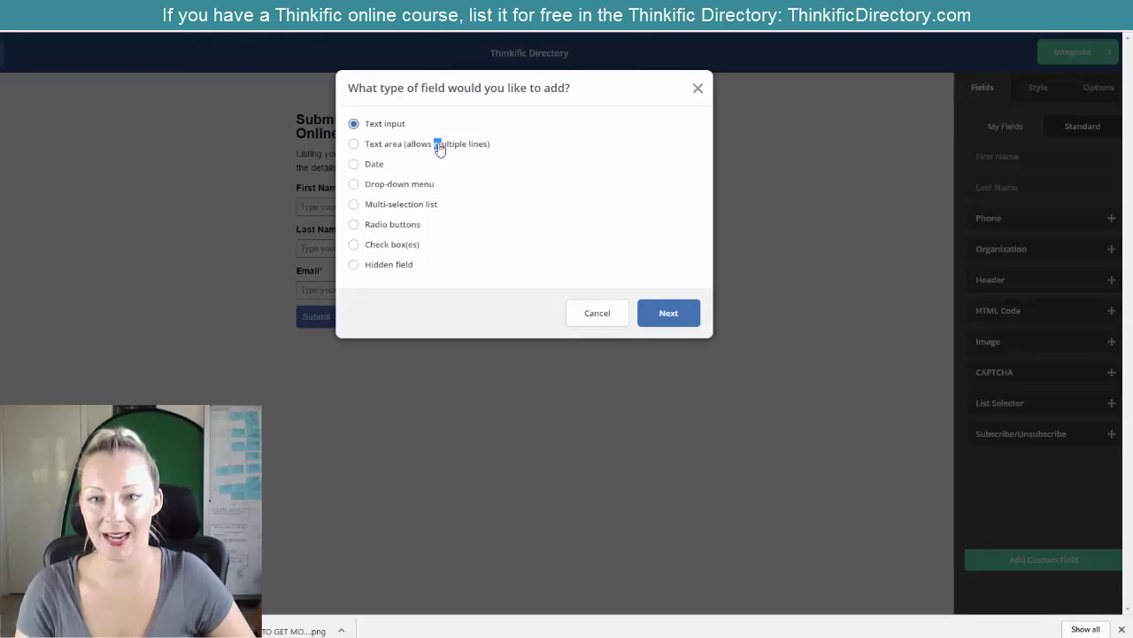
{"action": "left_click", "coordinate": [353, 144]}
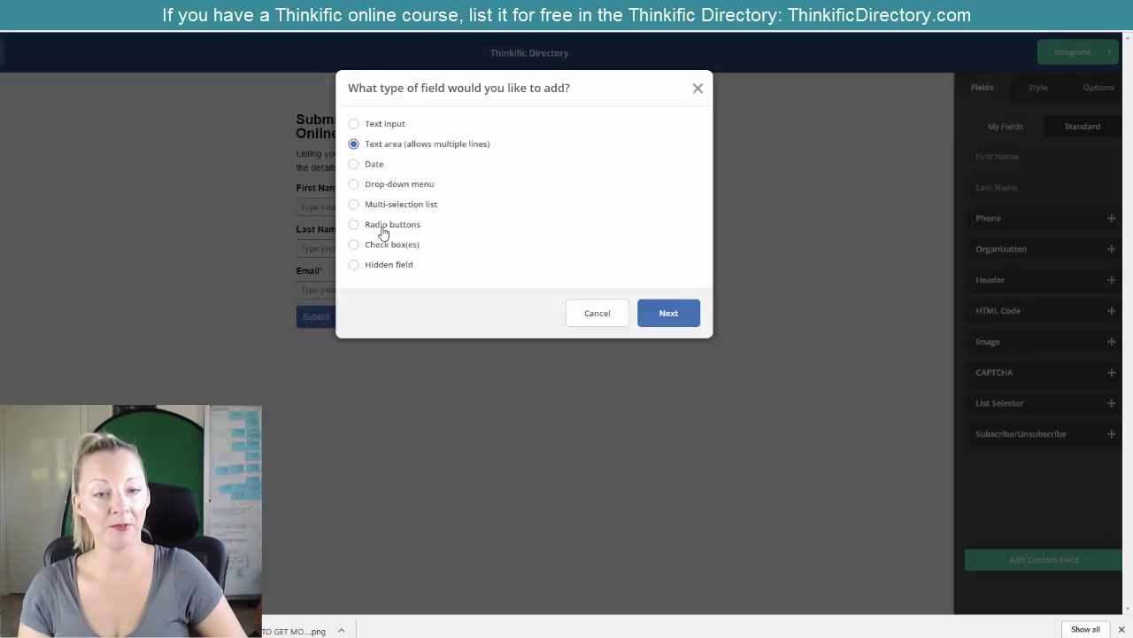
{"action": "left_click", "coordinate": [662, 318]}
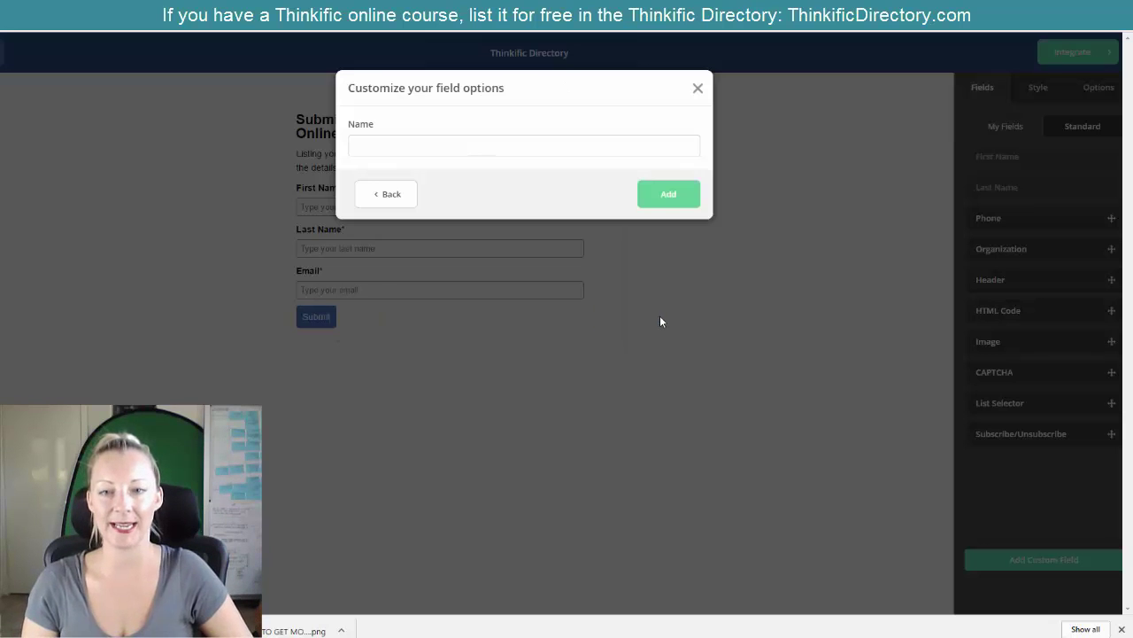
{"action": "left_click", "coordinate": [423, 146]}
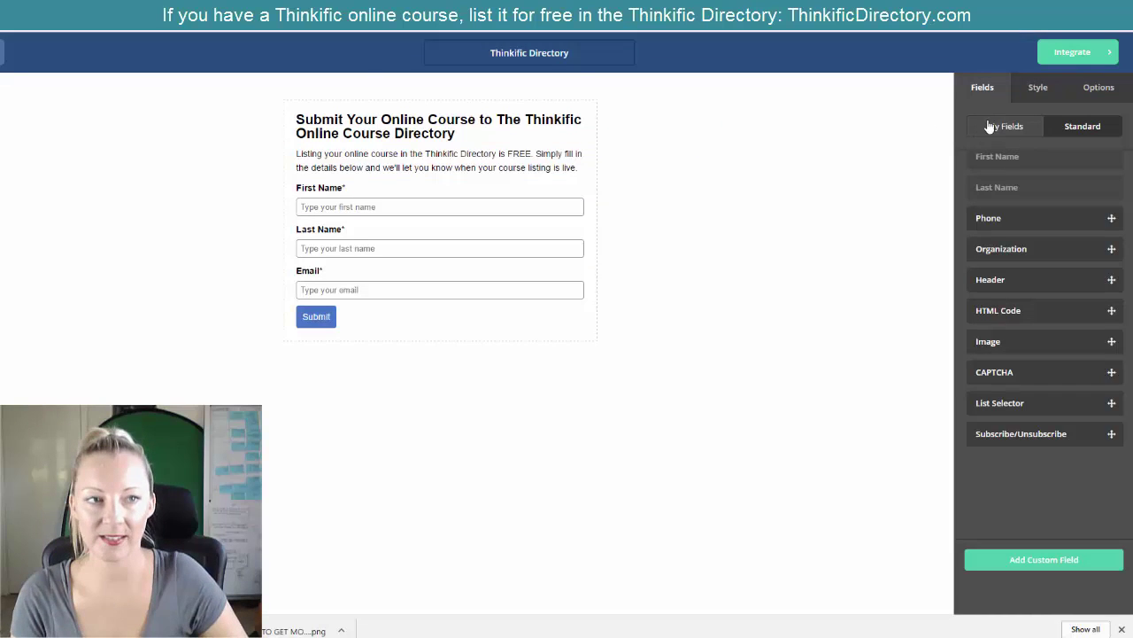
Place the custom sales Widget code field below Email and make it required.
{"action": "left_click", "coordinate": [1001, 131]}
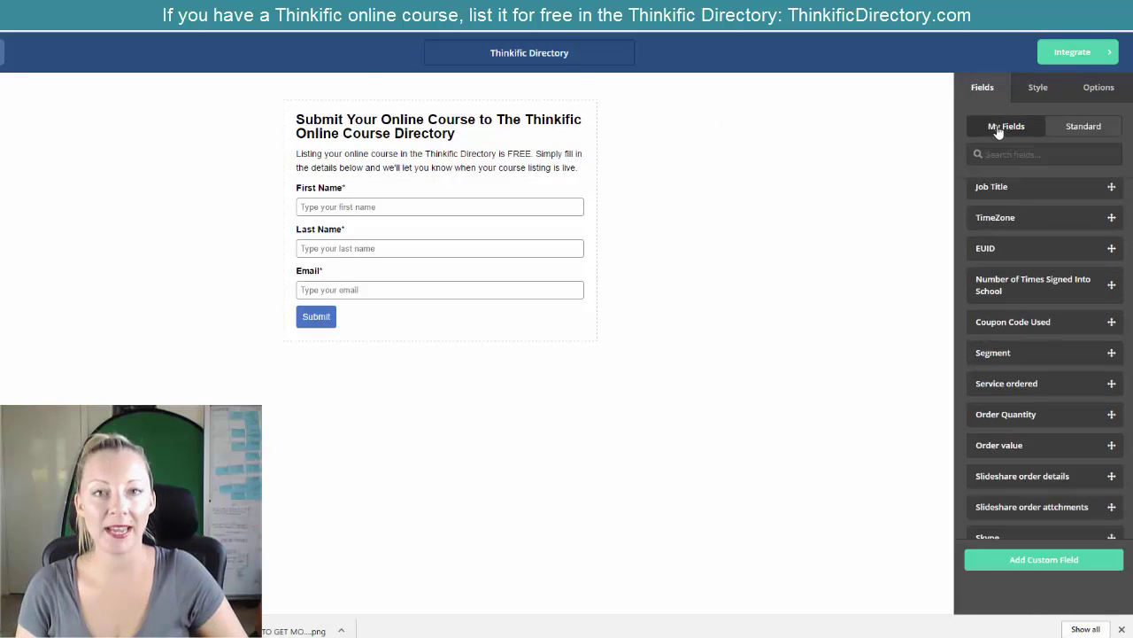
{"action": "scroll", "coordinate": [1054, 388], "scroll_direction": "down", "scroll_amount": 3}
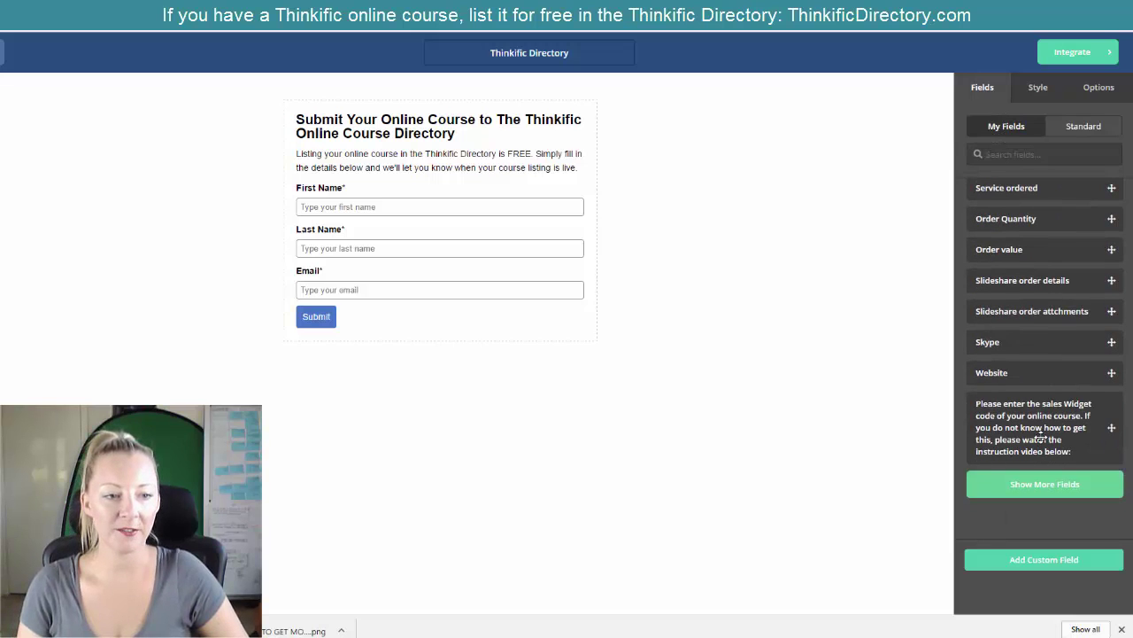
{"action": "left_click_drag", "start_coordinate": [1043, 427], "coordinate": [368, 299]}
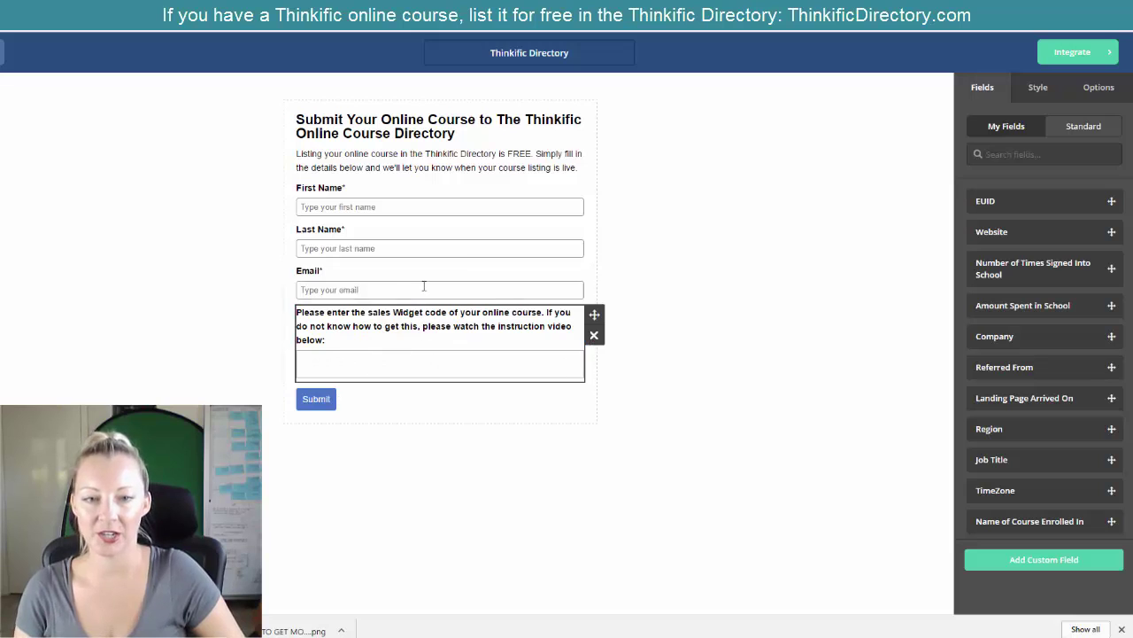
{"action": "left_click", "coordinate": [391, 335]}
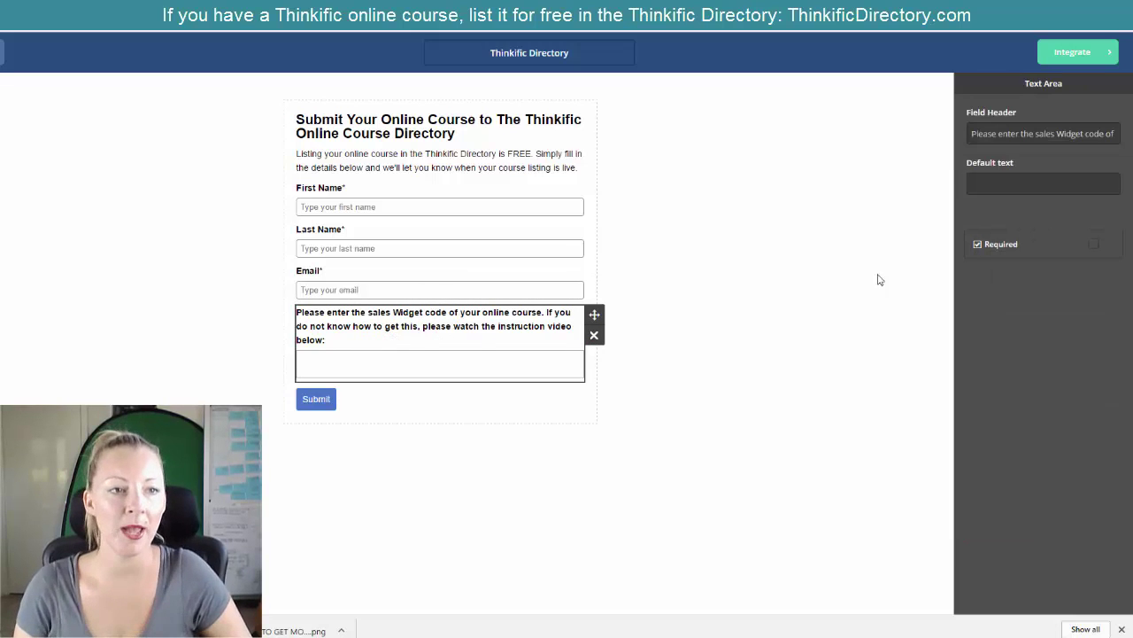
{"action": "left_click", "coordinate": [1096, 246]}
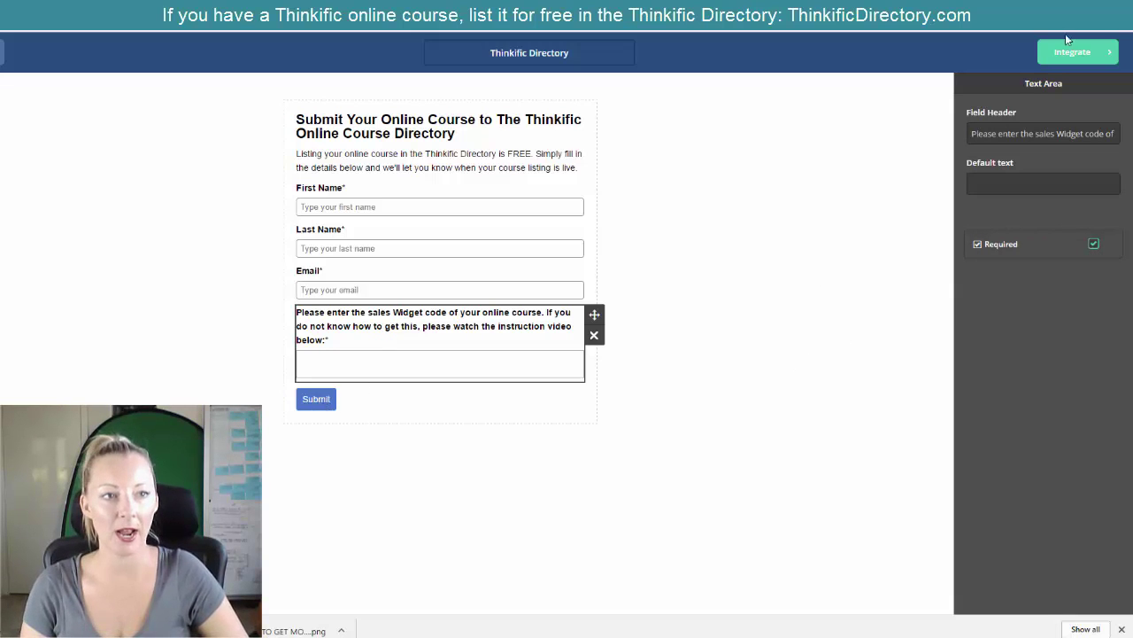
{"action": "left_click", "coordinate": [766, 261]}
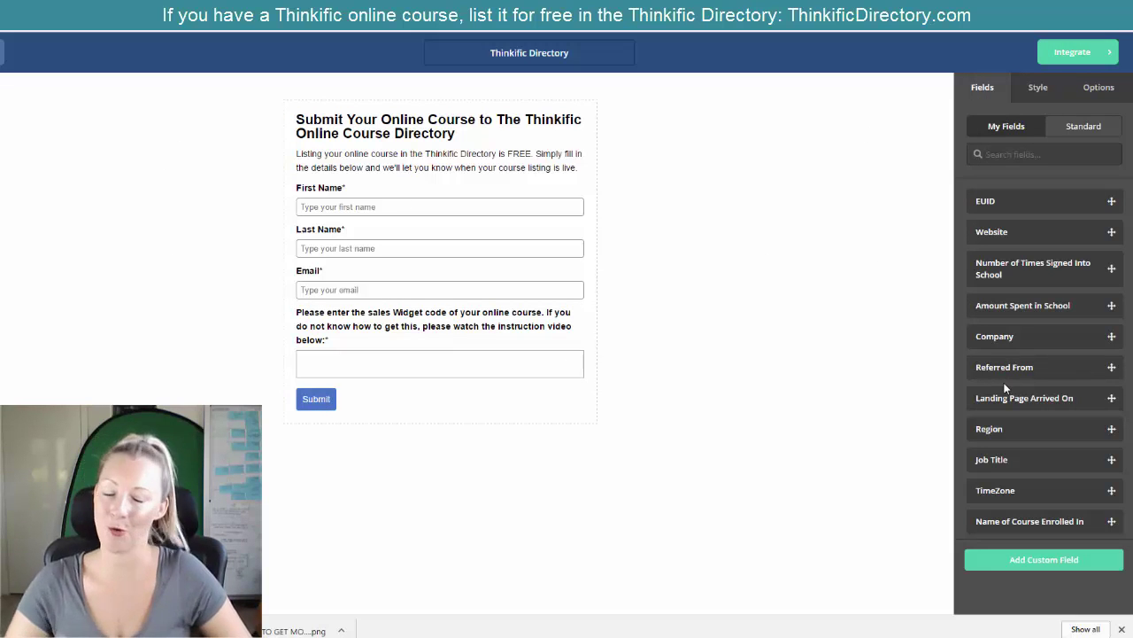
Copy the form's shareable URL from the Integrate Link tab.
{"action": "left_click", "coordinate": [1054, 55]}
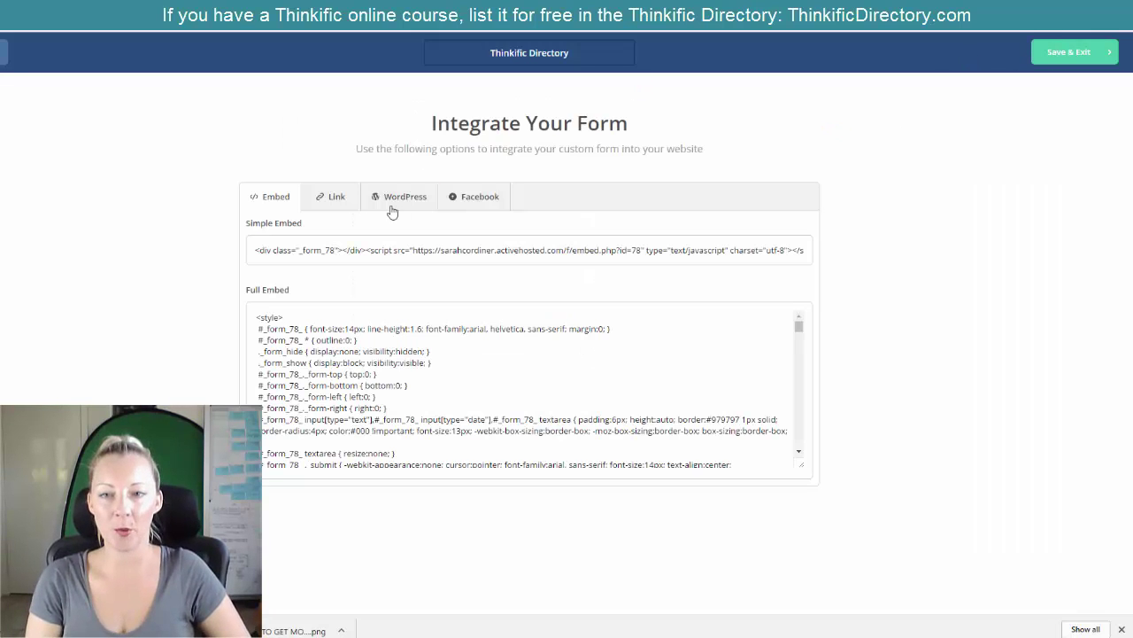
{"action": "left_click", "coordinate": [336, 202]}
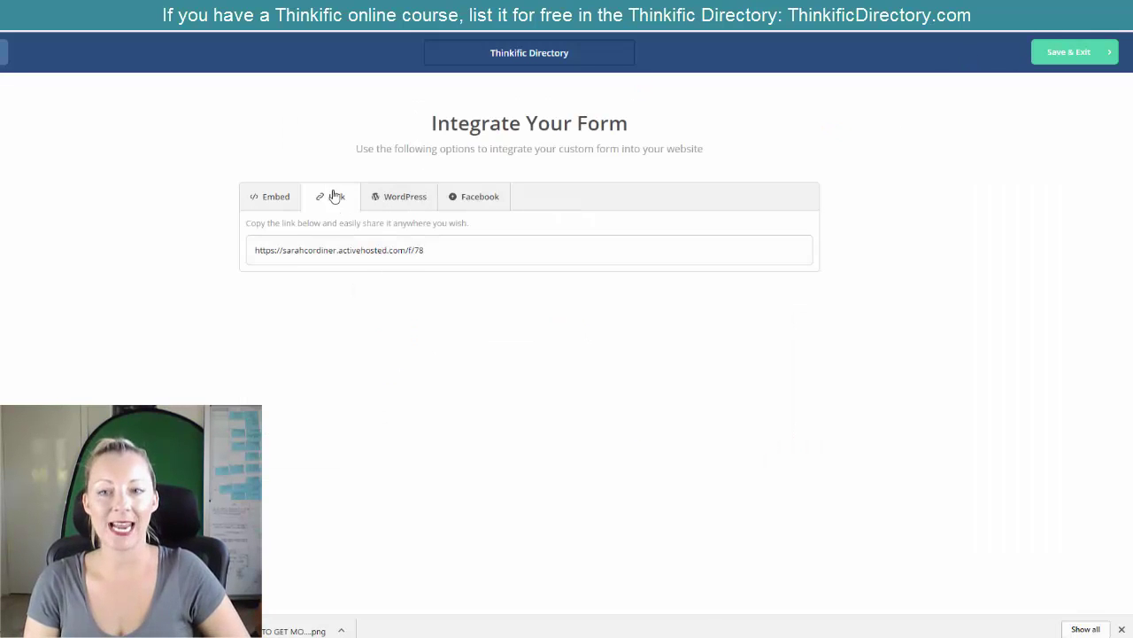
{"action": "left_click", "coordinate": [444, 252]}
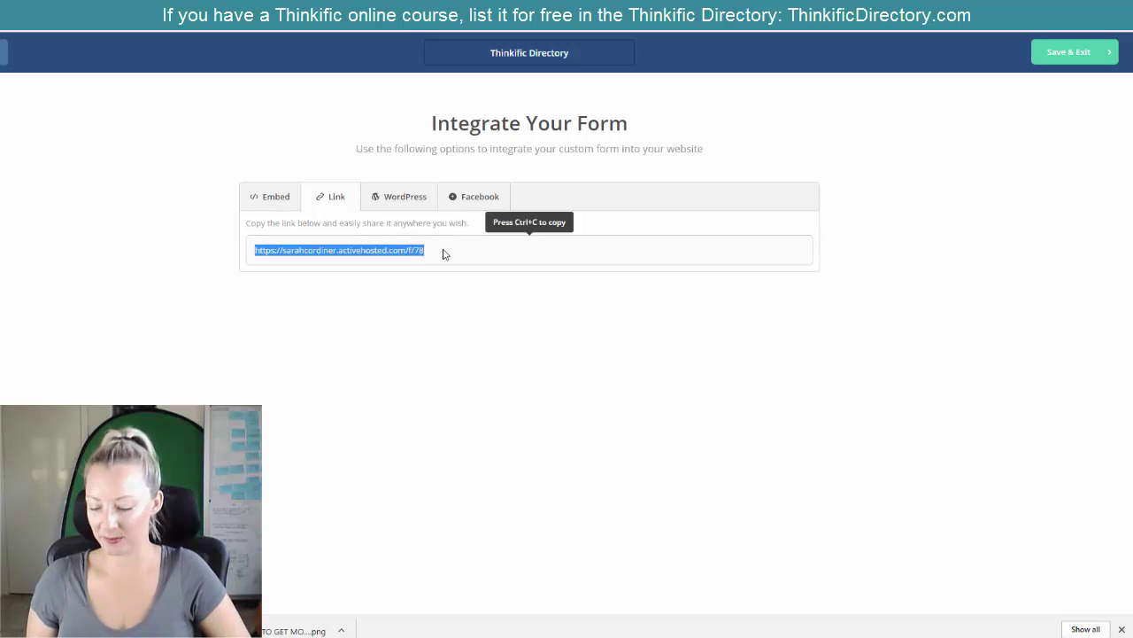
{"action": "key", "text": "ctrl+c"}
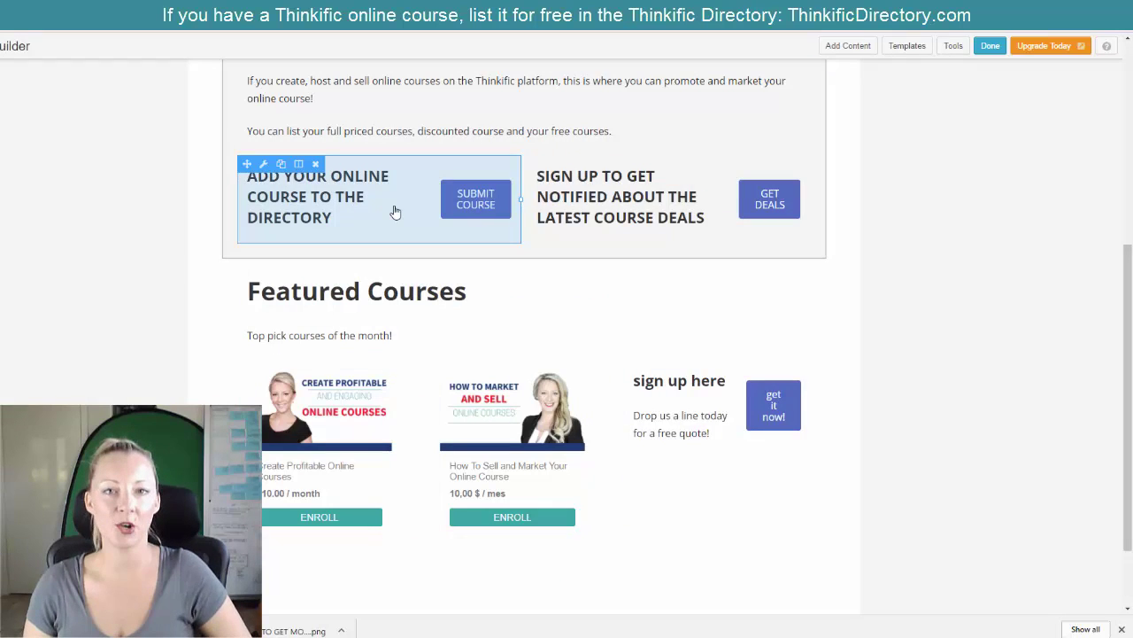
Replace the Submit Course button's # link with the copied form URL and save.
{"action": "left_click", "coordinate": [476, 201]}
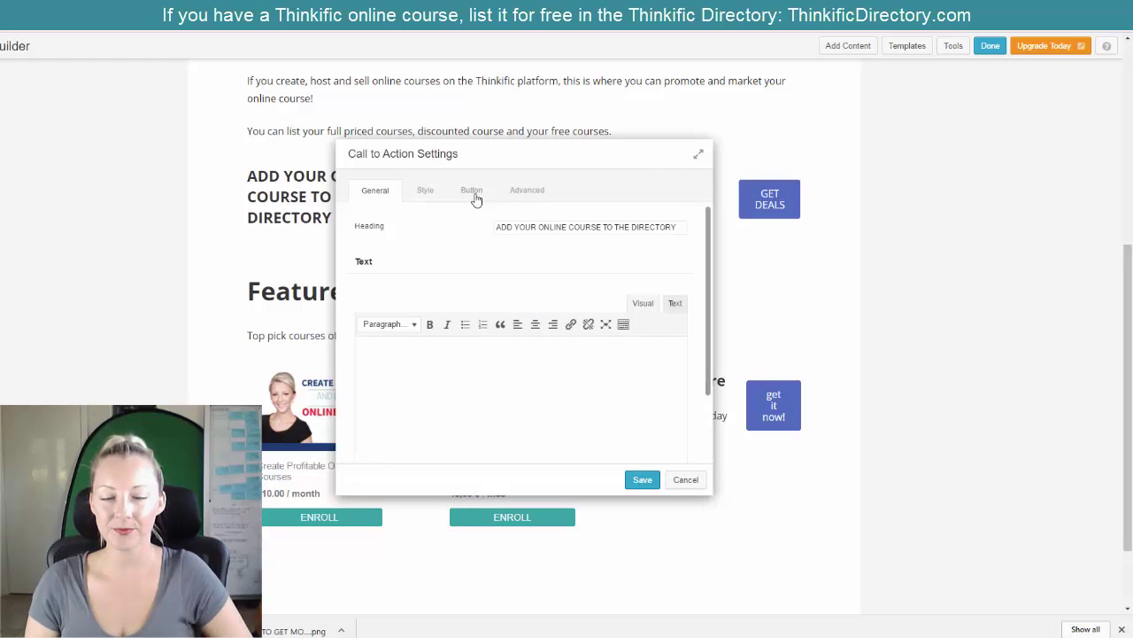
{"action": "left_click", "coordinate": [471, 191]}
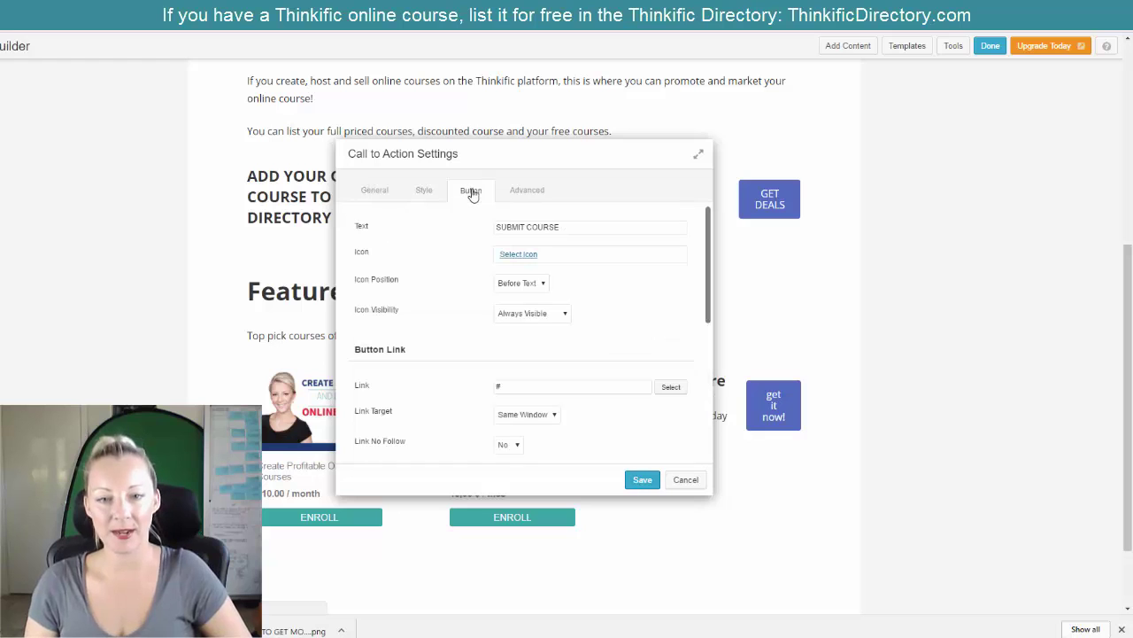
{"action": "scroll", "coordinate": [457, 314], "scroll_direction": "down", "scroll_amount": 3}
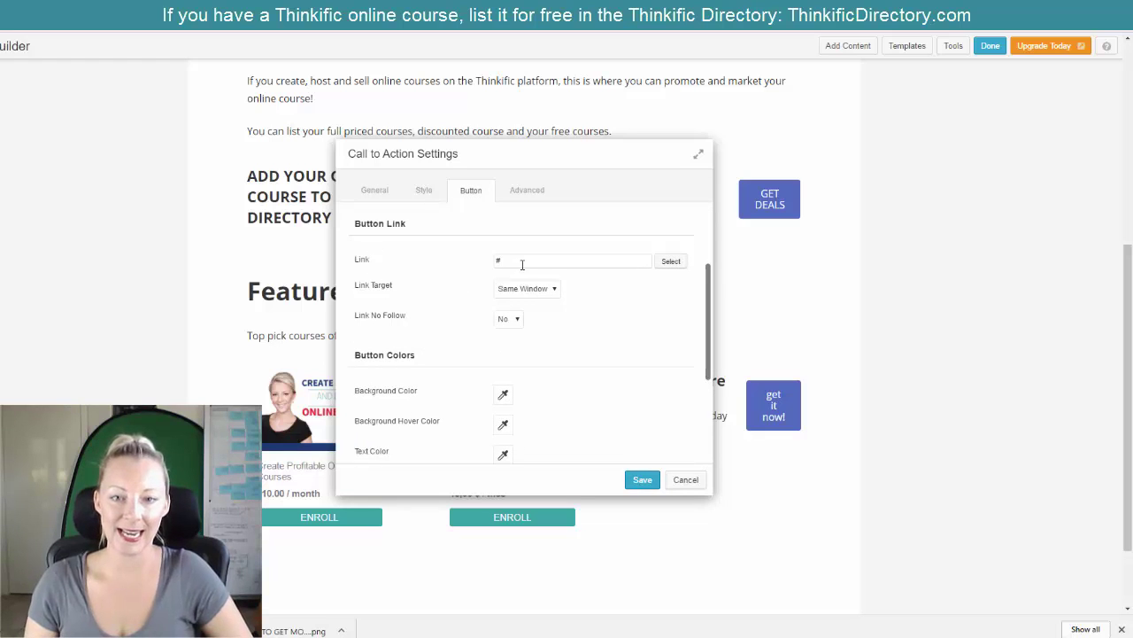
{"action": "key", "text": "BackSpace"}
{"action": "key", "text": "ctrl+v"}
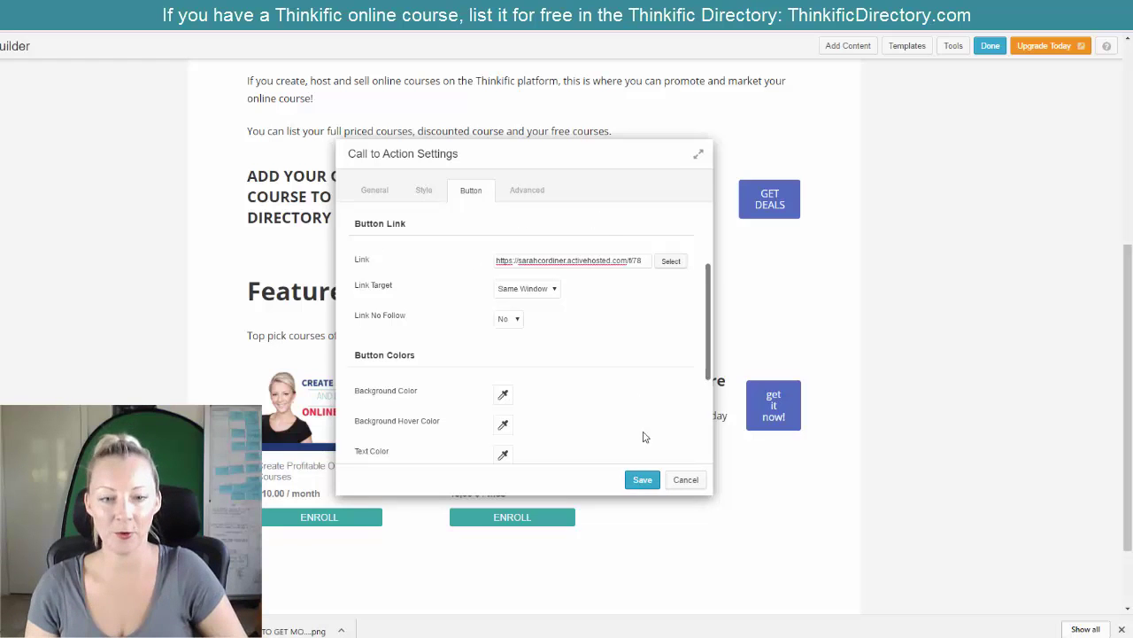
{"action": "left_click", "coordinate": [644, 480]}
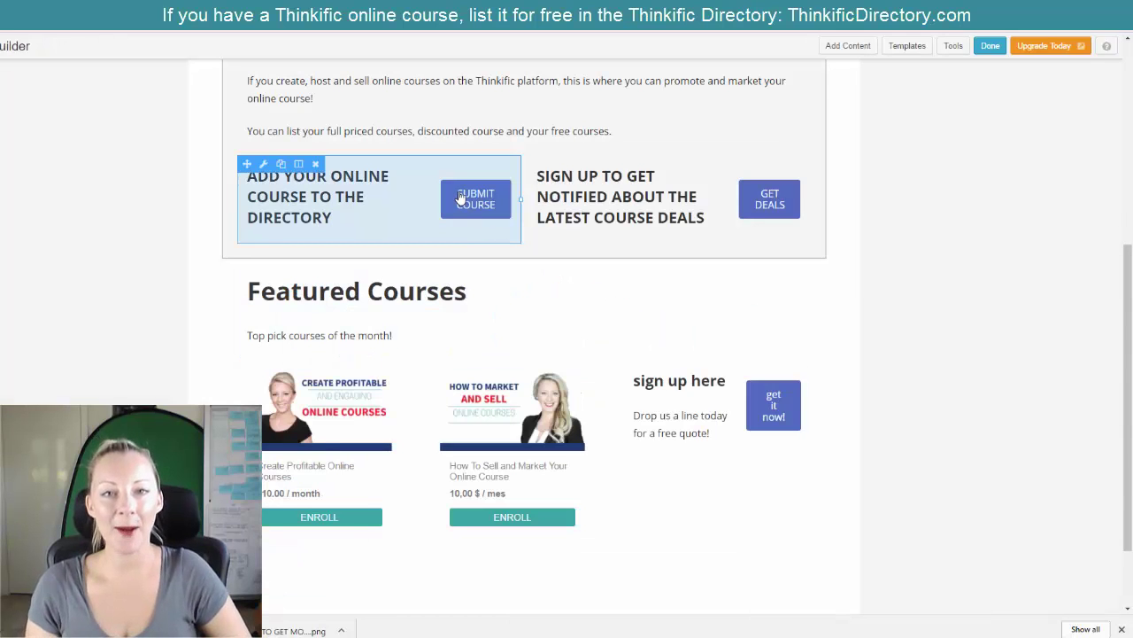
{"action": "left_click", "coordinate": [990, 46]}
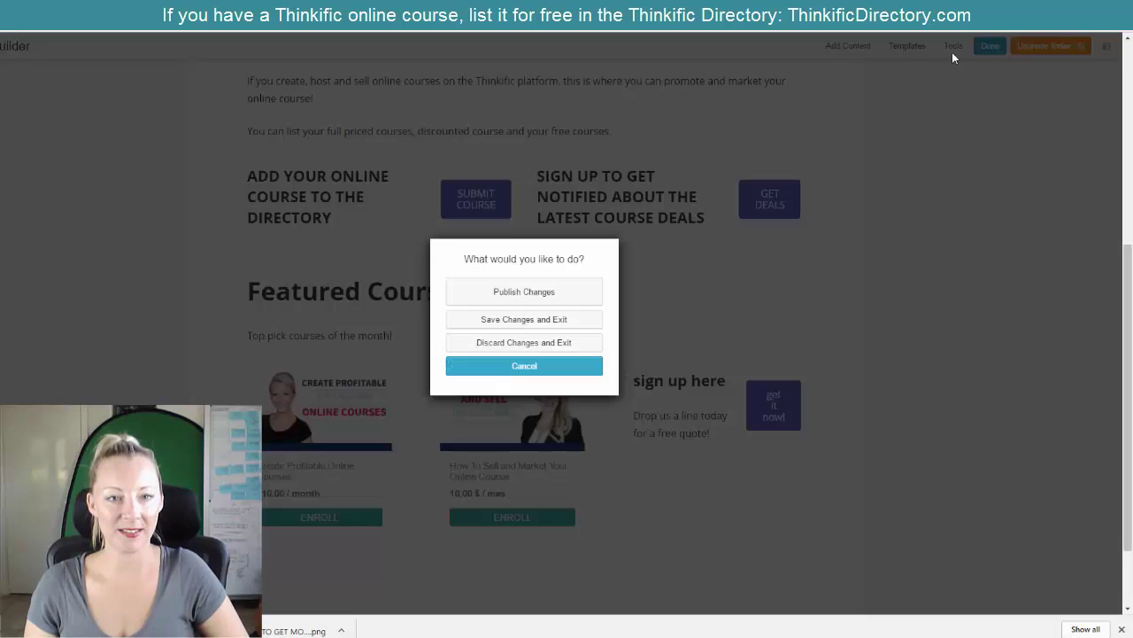
Publish the homepage changes and test Submit Course on the live page.
{"action": "left_click", "coordinate": [509, 291]}
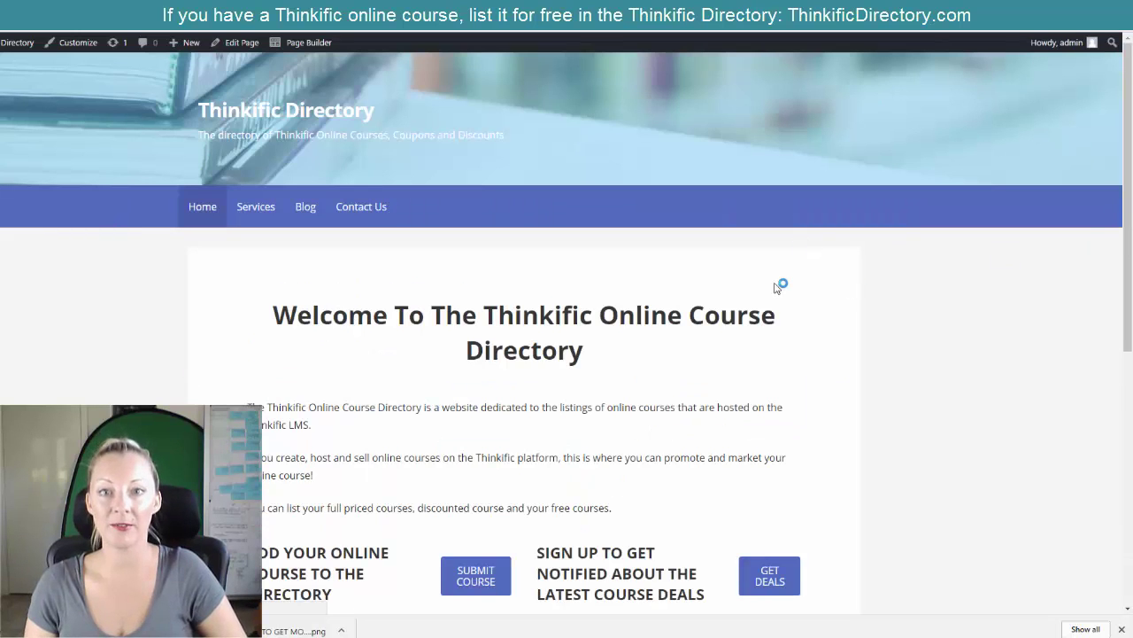
{"action": "scroll", "coordinate": [790, 288], "scroll_direction": "down", "scroll_amount": 3}
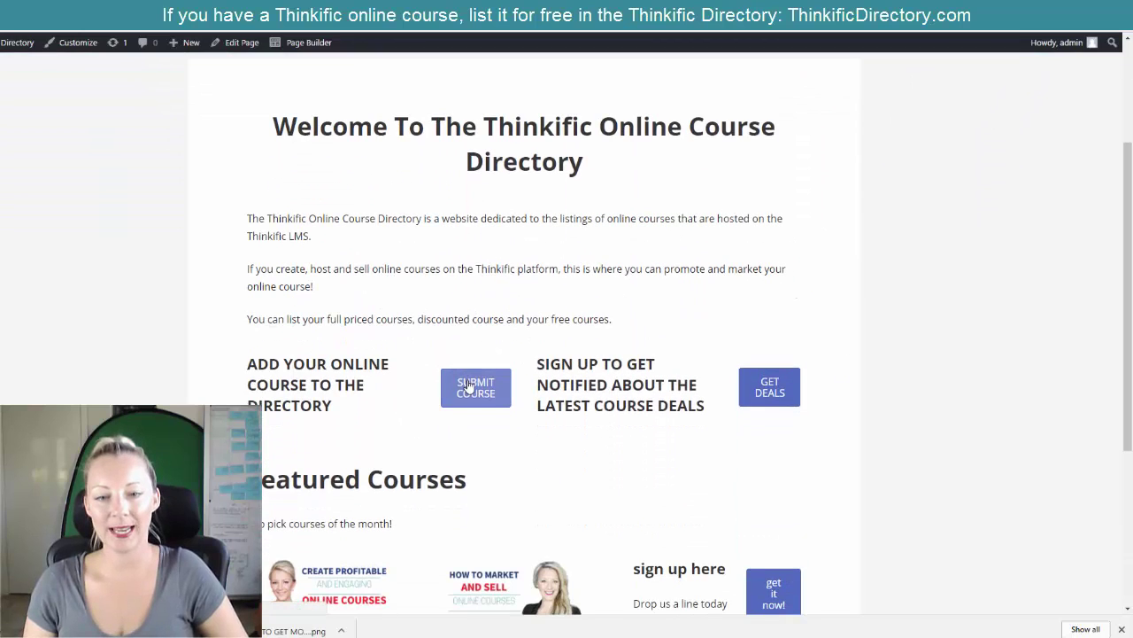
{"action": "left_click", "coordinate": [474, 386]}
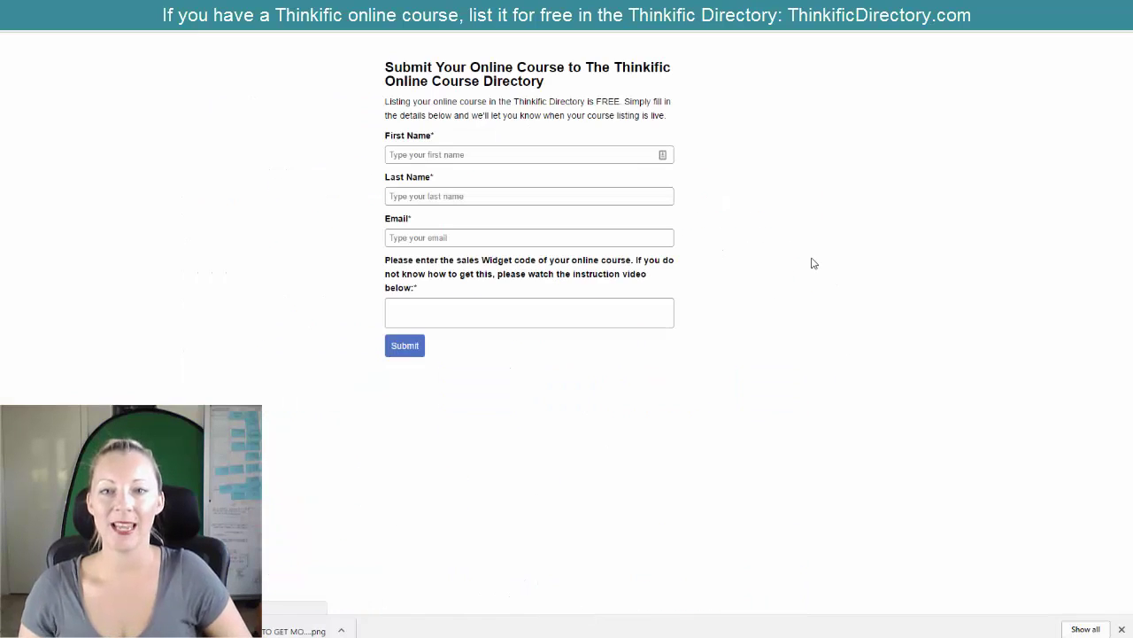